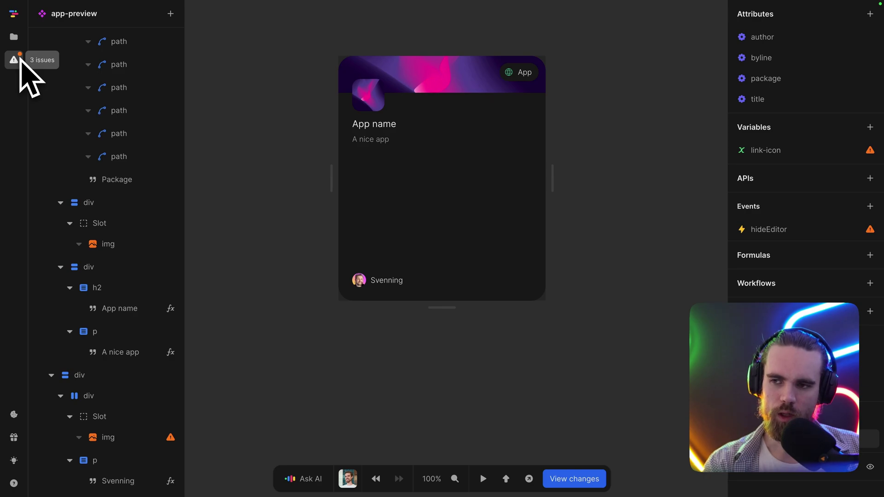
# Review the app-preview component's reported issues and the warning on the link-icon variable
pyautogui.click(14, 60)
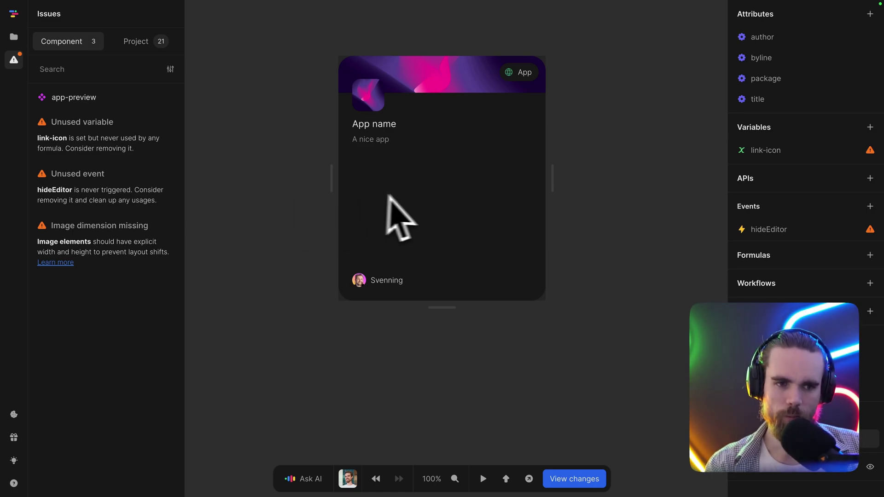
pyautogui.click(568, 180)
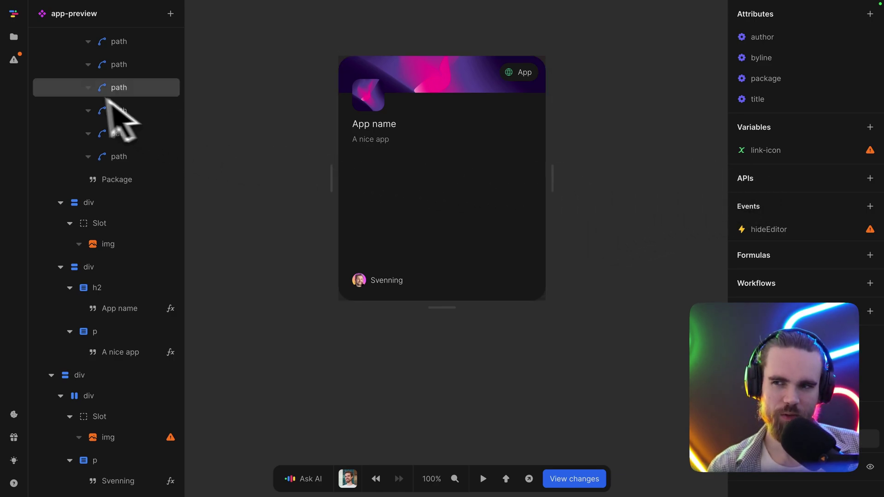
pyautogui.click(14, 60)
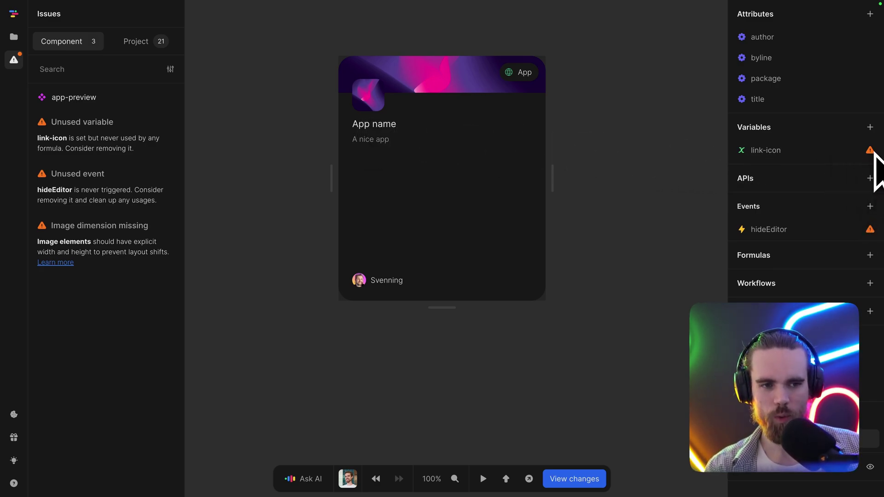
pyautogui.press('Escape')
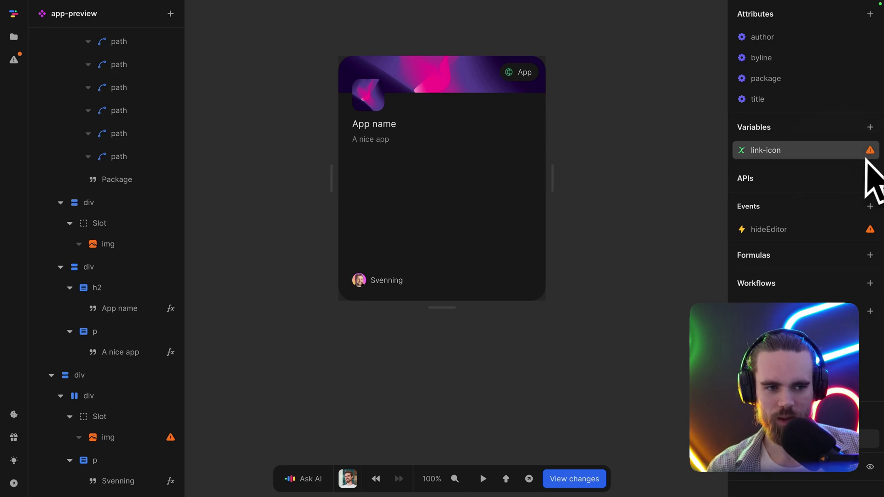
pyautogui.moveTo(869, 156)
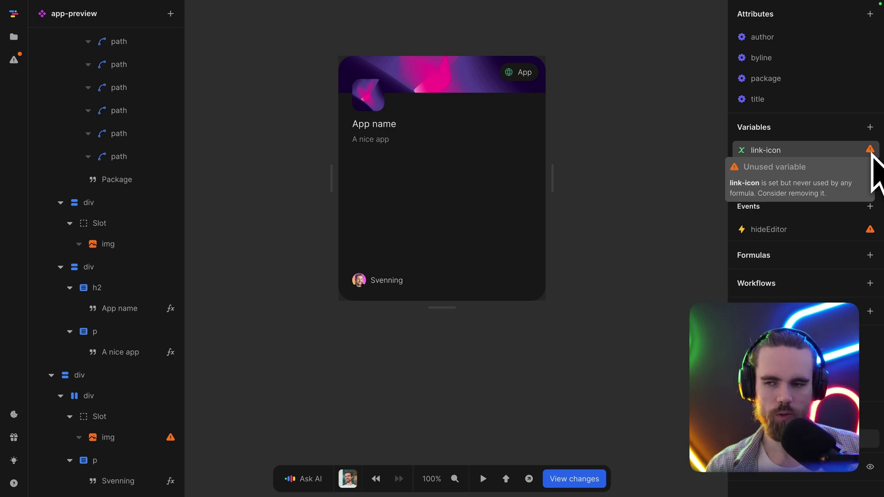
pyautogui.click(324, 154)
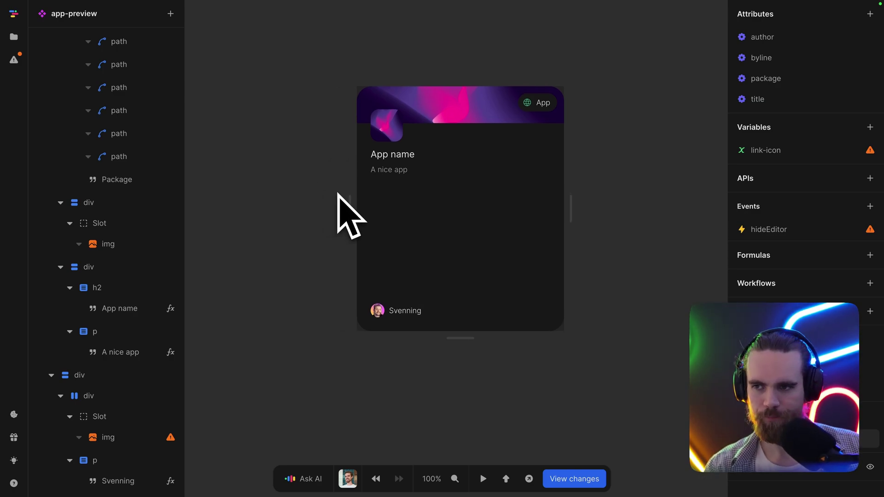
pyautogui.click(24, 65)
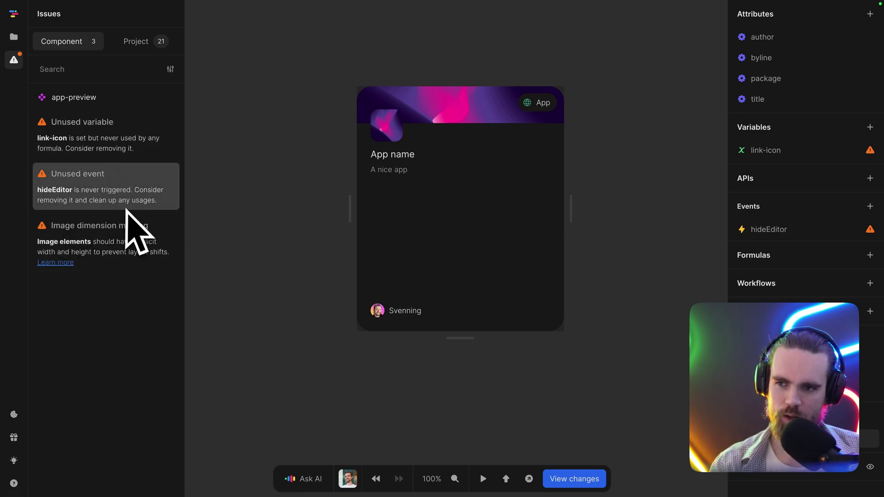
pyautogui.click(681, 170)
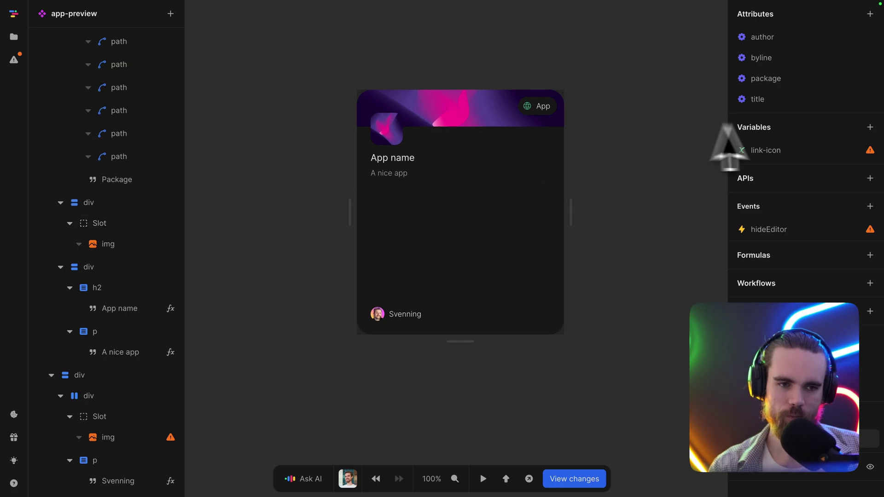
# Delete the unused link-icon variable from the app-preview component
pyautogui.click(783, 150)
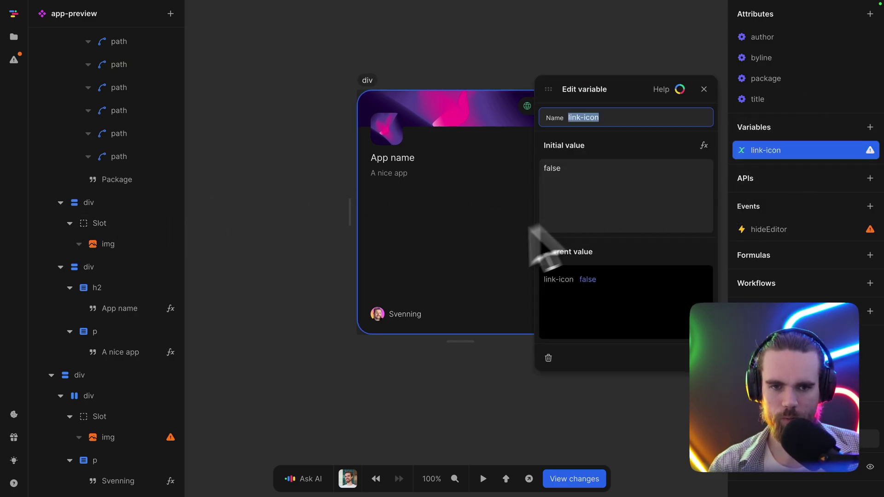
pyautogui.scroll(10, 168, 306)
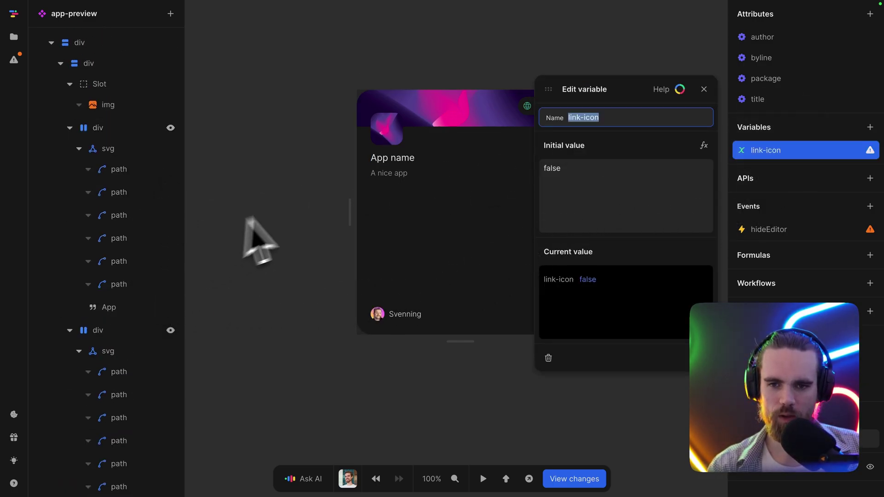
pyautogui.rightClick(798, 152)
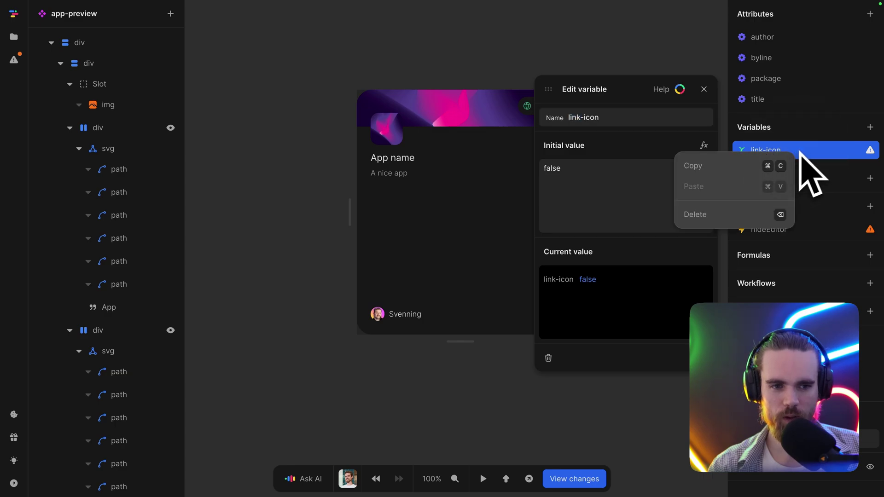
pyautogui.click(732, 215)
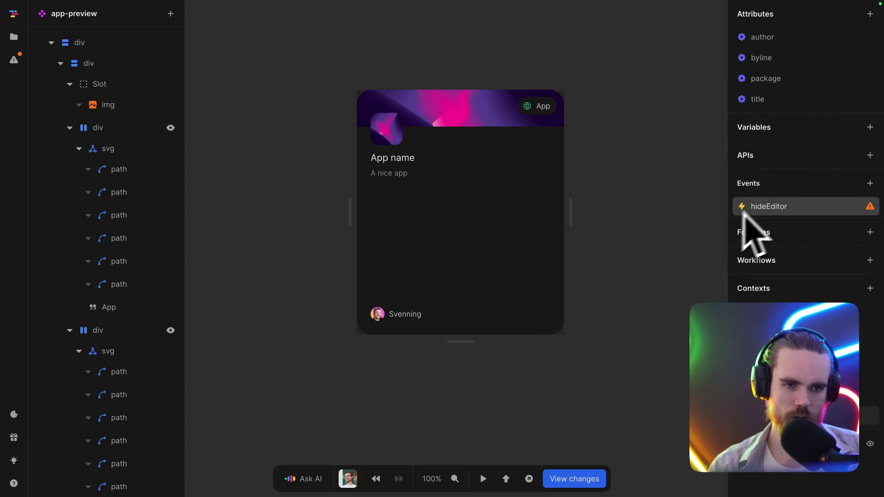
# Check the hideEditor event's warning and details, and delete this unused event from the component
pyautogui.click(14, 60)
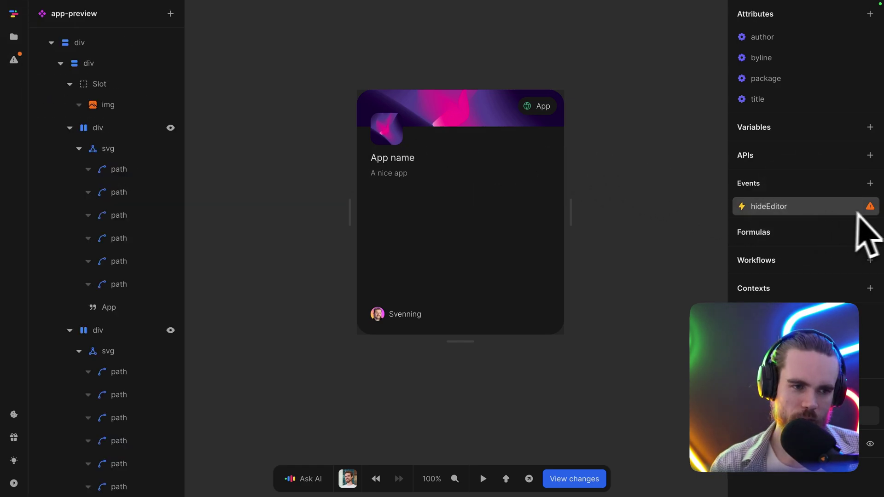
pyautogui.moveTo(873, 211)
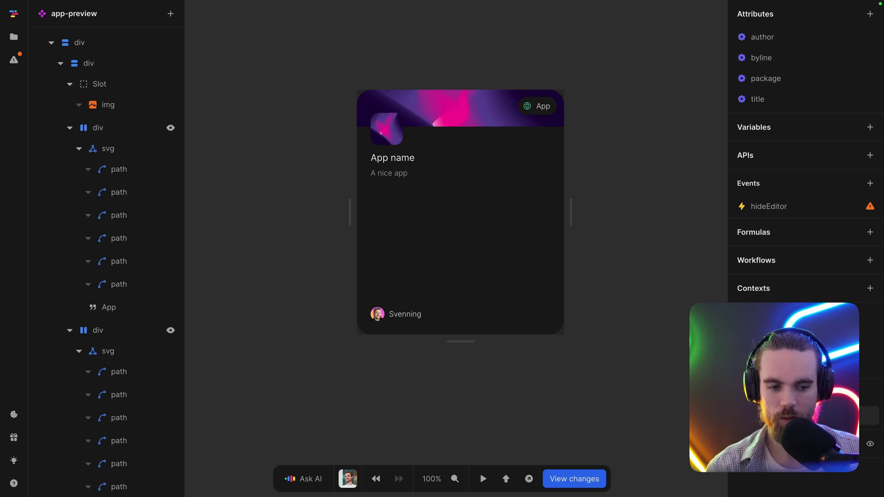
pyautogui.click(790, 210)
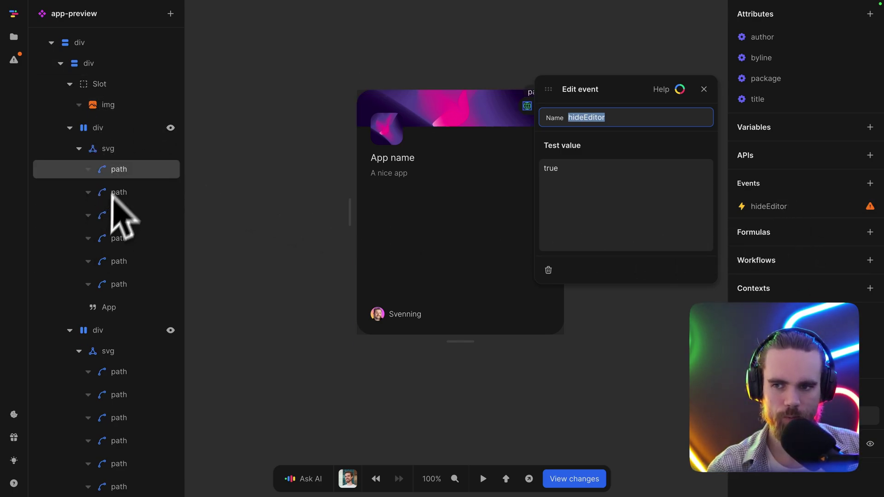
pyautogui.scroll(-6, 138, 212)
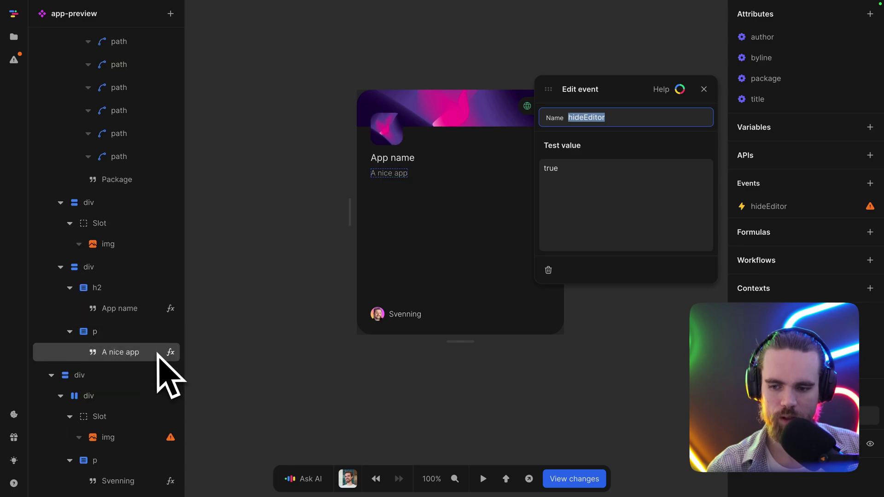
pyautogui.scroll(-8, 154, 355)
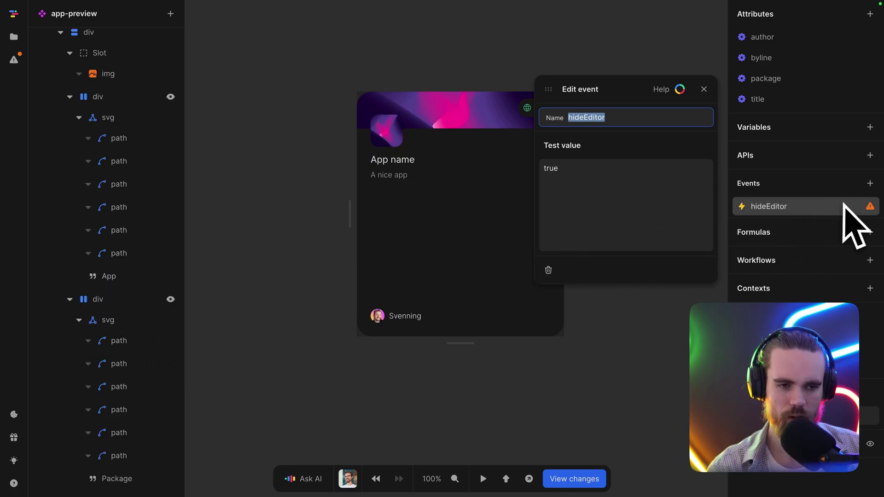
pyautogui.scroll(-6, 147, 280)
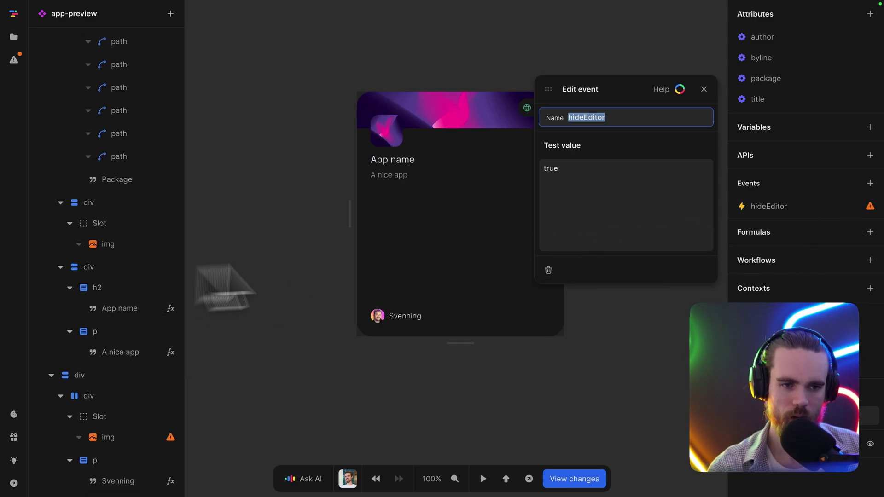
pyautogui.click(817, 206)
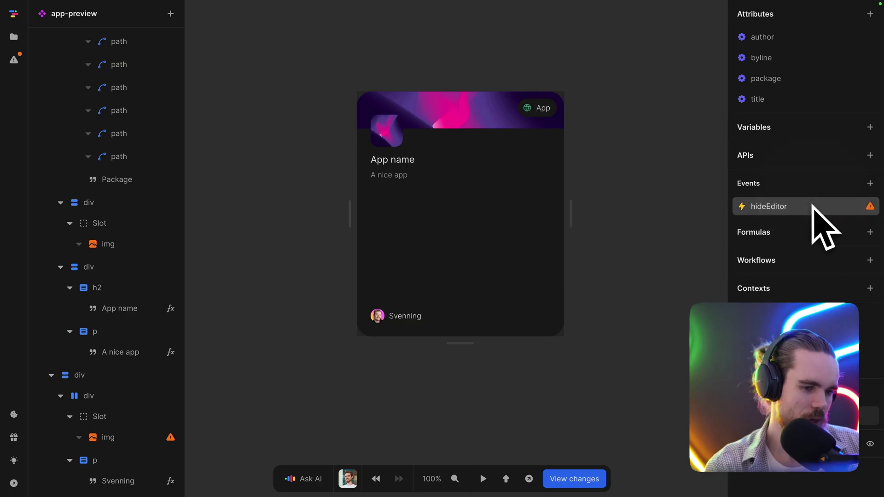
pyautogui.rightClick(819, 206)
pyautogui.press('Escape')
pyautogui.click(821, 206)
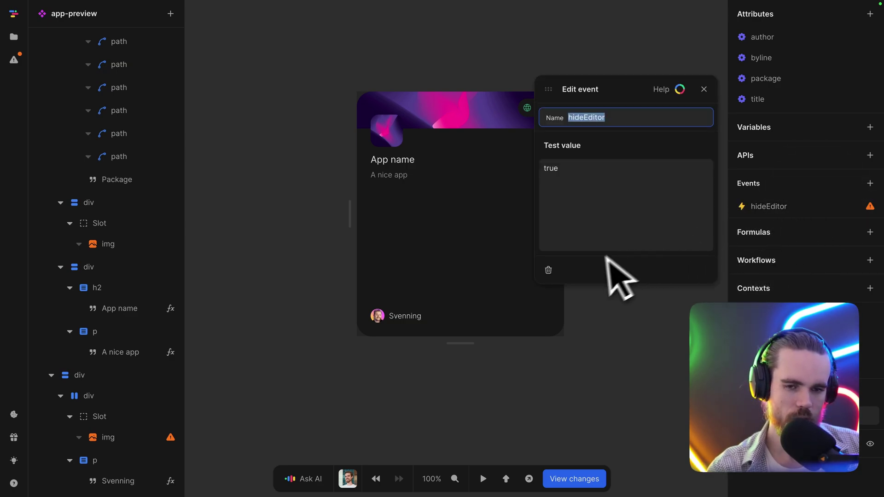
pyautogui.click(551, 278)
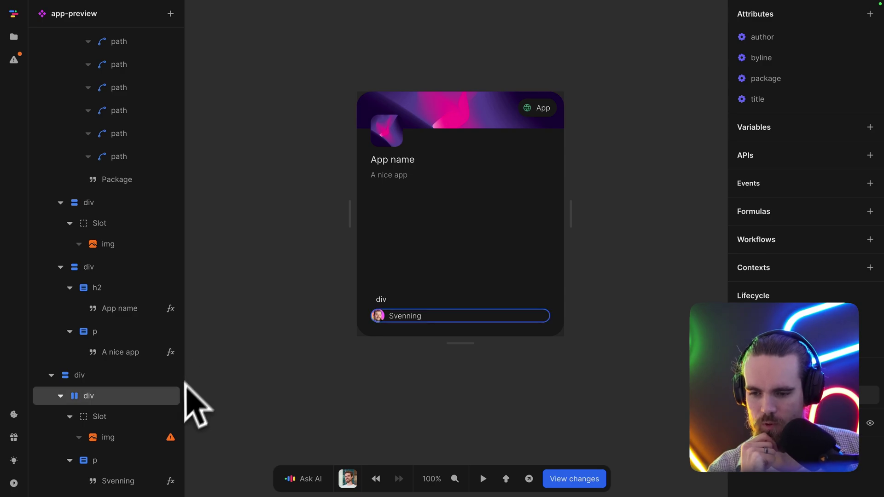
# Inspect the size styling of the author avatar image and its parent div at the card's lower edge
pyautogui.click(151, 438)
pyautogui.moveTo(170, 437)
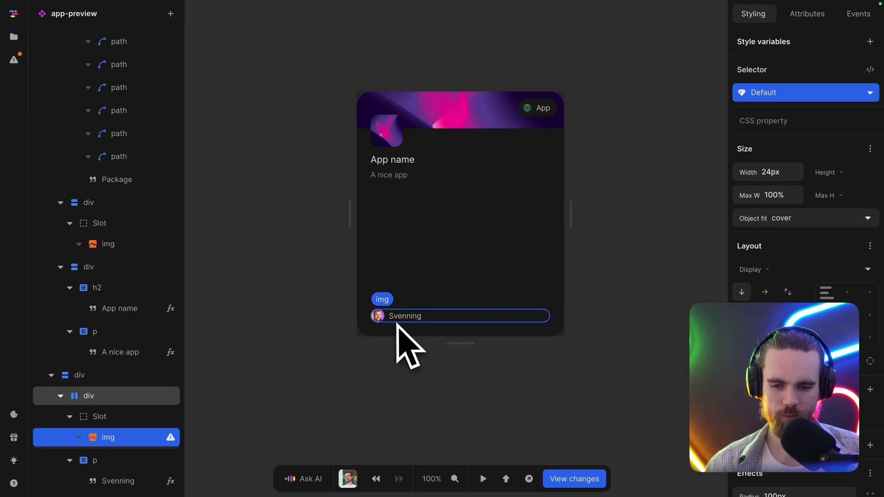
pyautogui.click(823, 177)
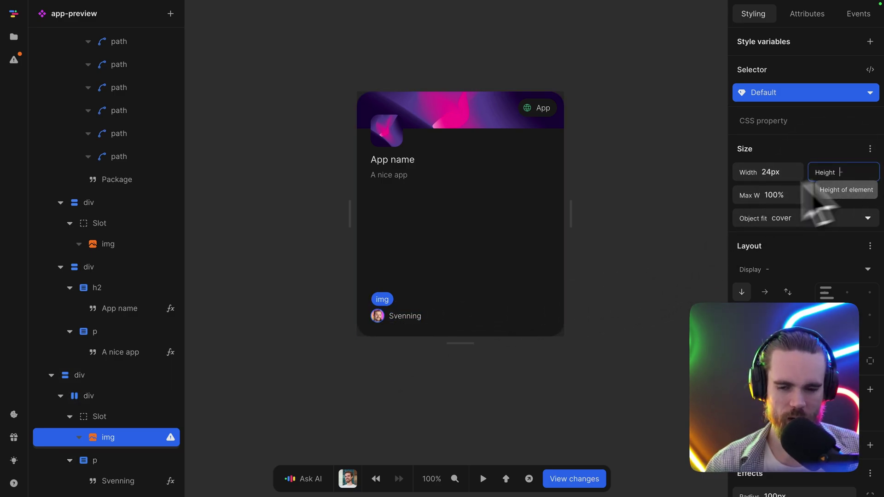
pyautogui.click(387, 322)
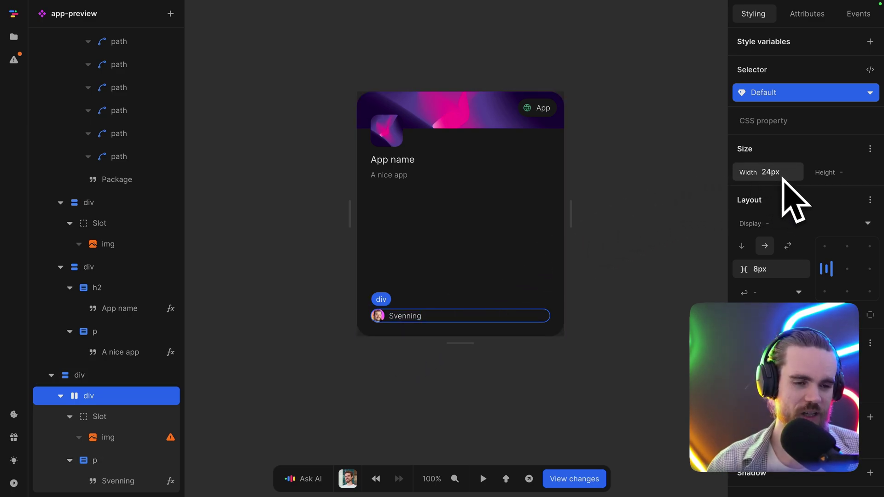
pyautogui.click(379, 318)
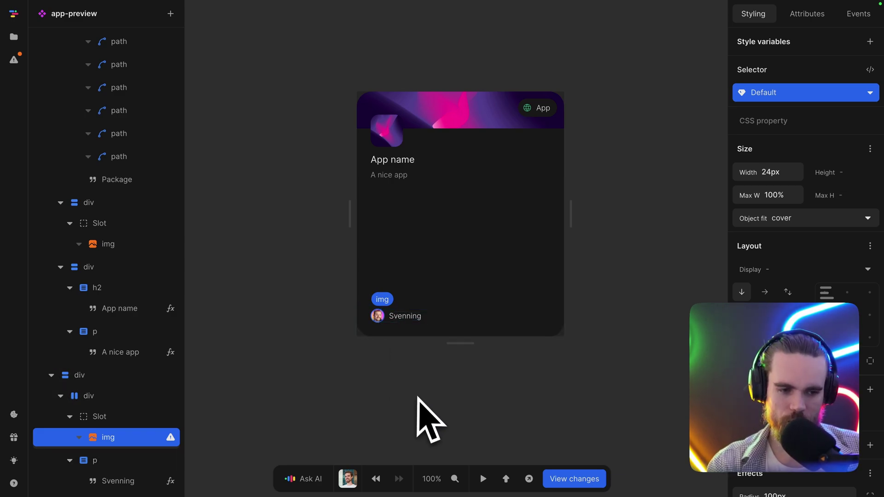
pyautogui.click(432, 400)
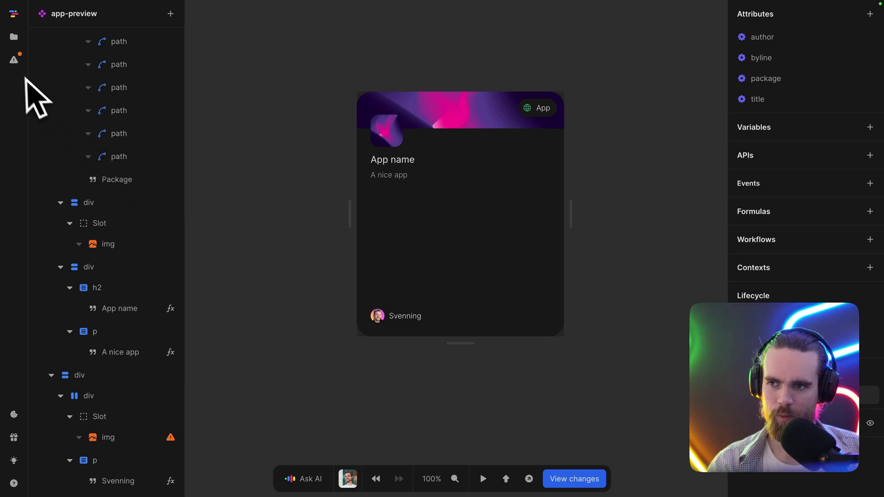
# Filter the component's issues by the Performance category, and clear the filter again
pyautogui.click(14, 60)
pyautogui.click(169, 69)
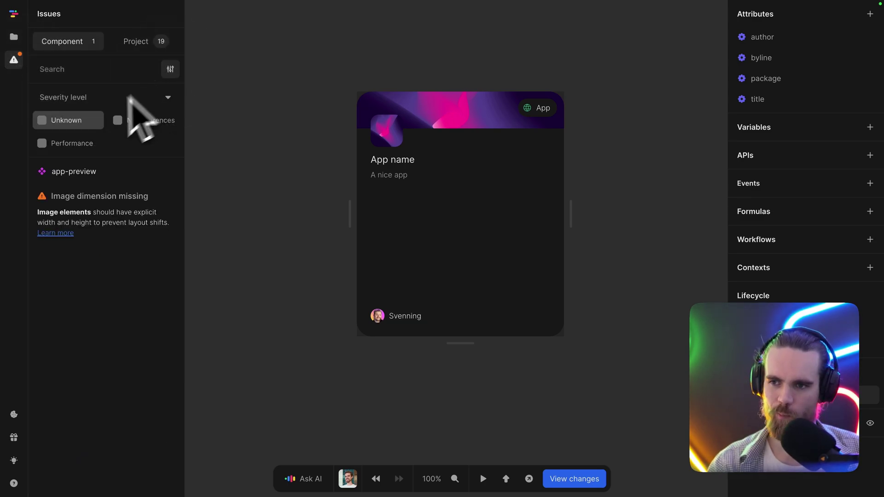
pyautogui.click(92, 145)
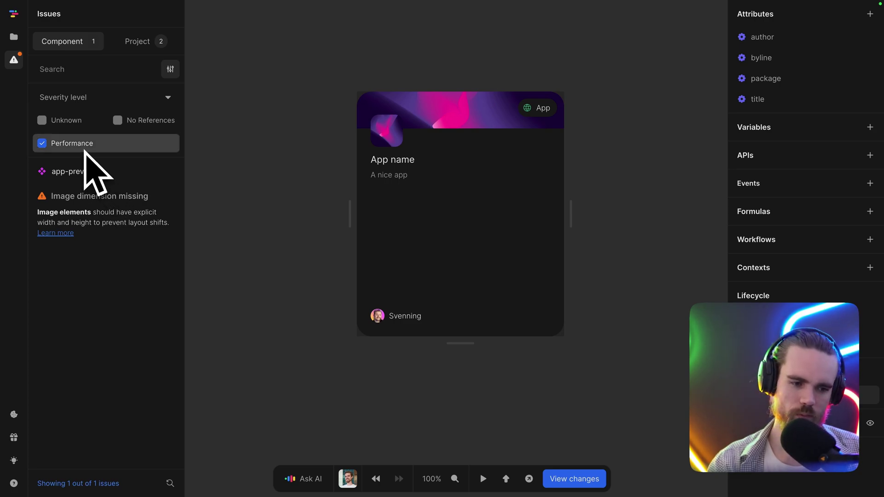
pyautogui.click(84, 149)
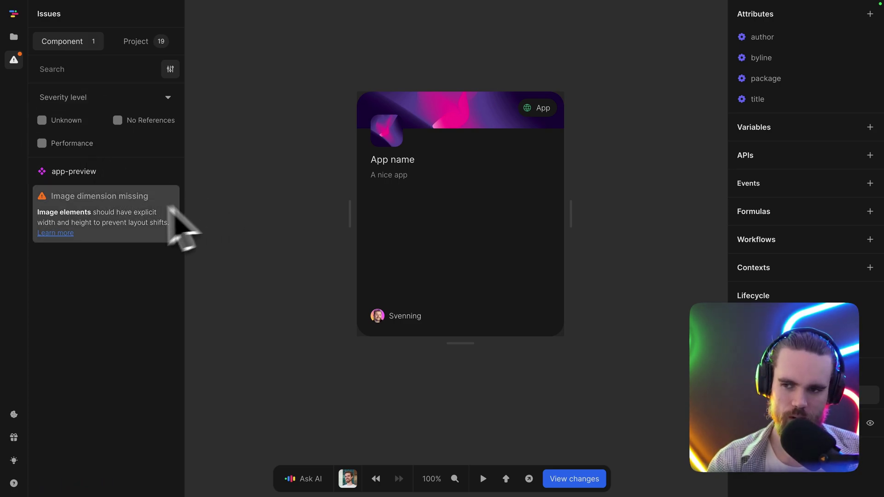
pyautogui.click(235, 238)
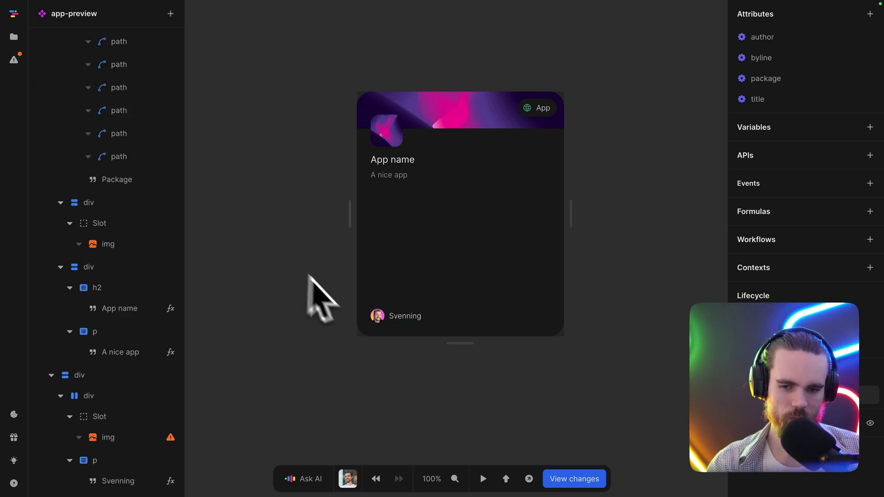
# Set the author avatar image's height to 24px to resolve its missing image dimension
pyautogui.click(379, 319)
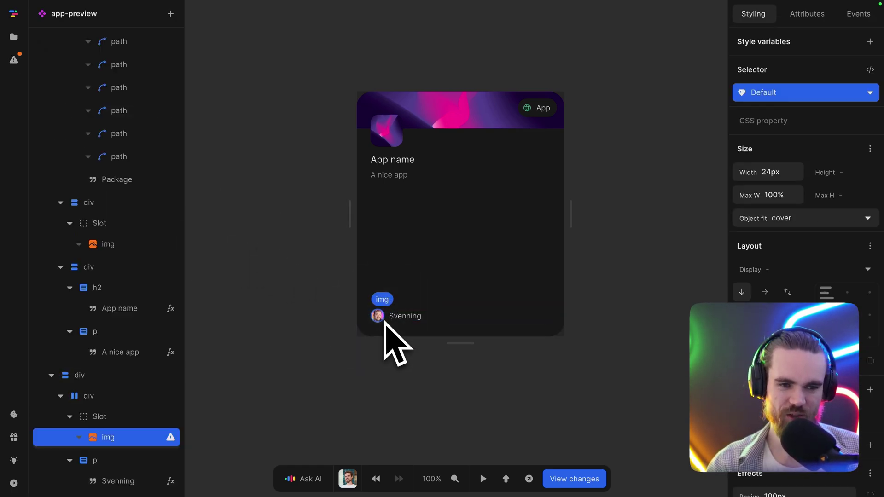
pyautogui.click(847, 177)
pyautogui.write('24')
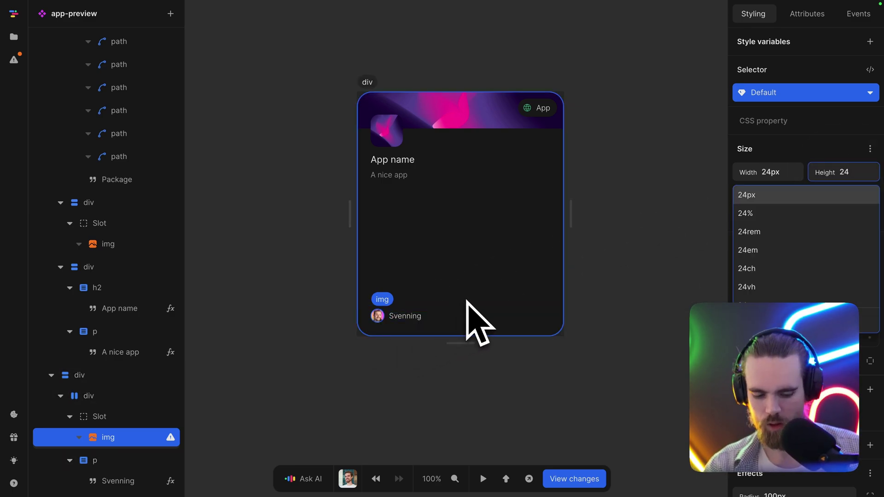
pyautogui.write('px')
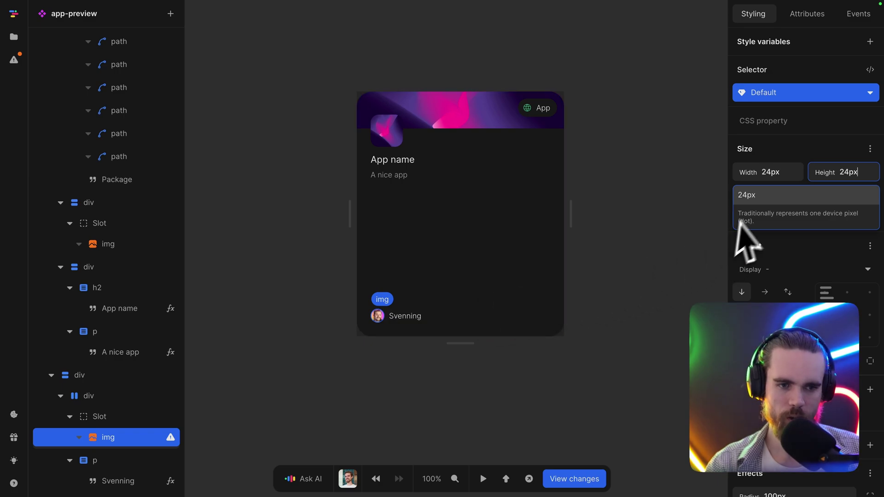
pyautogui.click(736, 224)
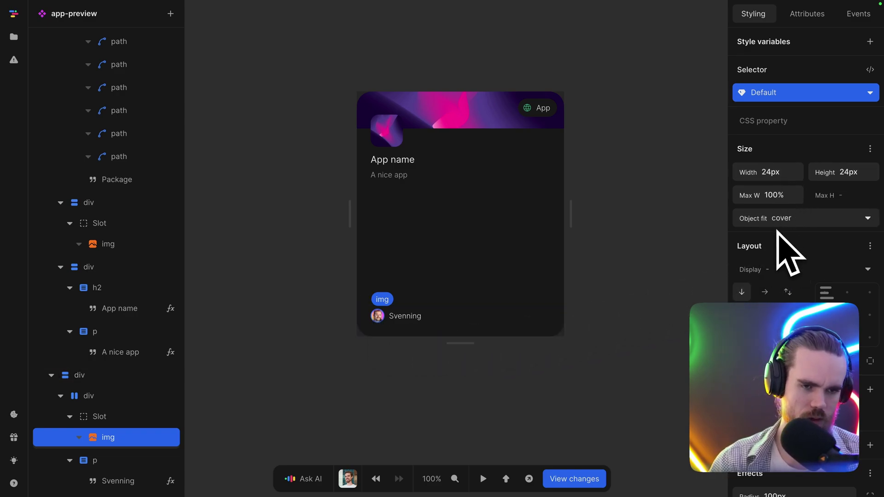
pyautogui.click(624, 302)
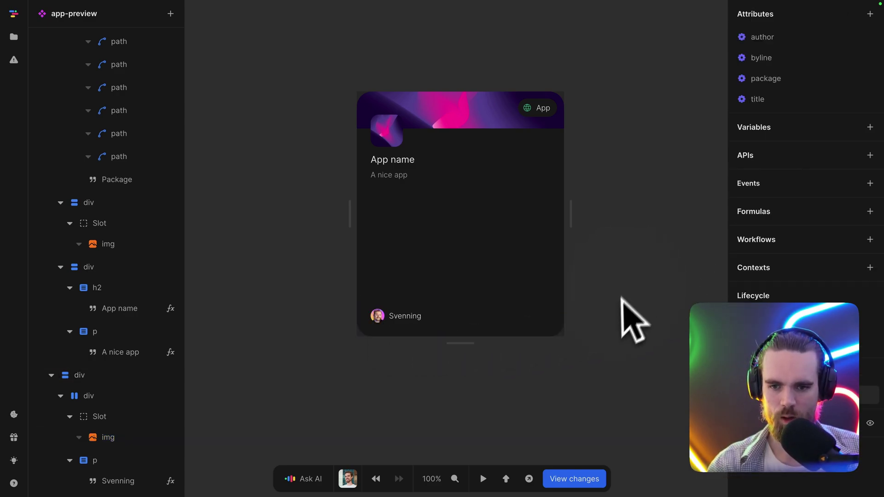
# Open the toddle-usp component from its unused-component issue in the project-wide issues list
pyautogui.click(13, 61)
pyautogui.click(143, 42)
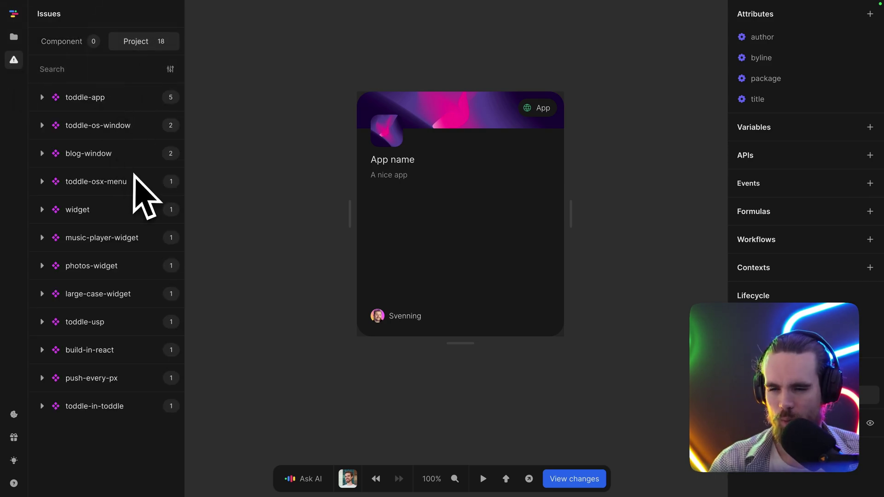
pyautogui.click(120, 327)
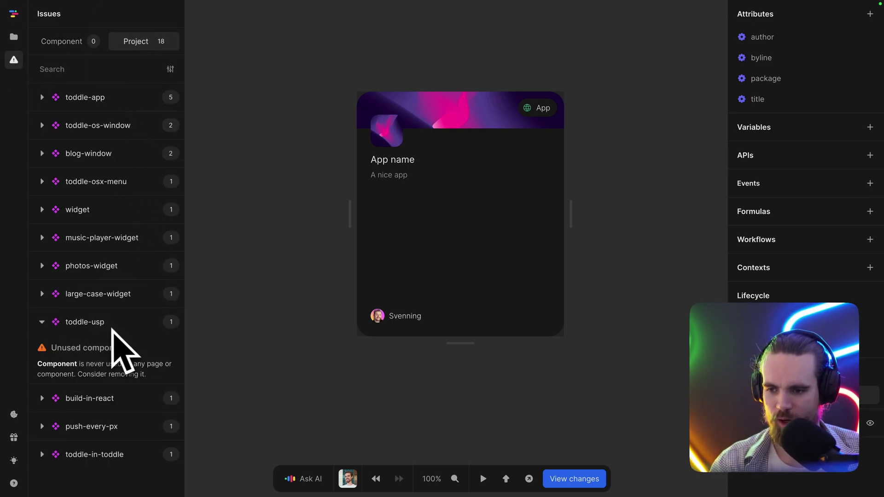
pyautogui.click(111, 373)
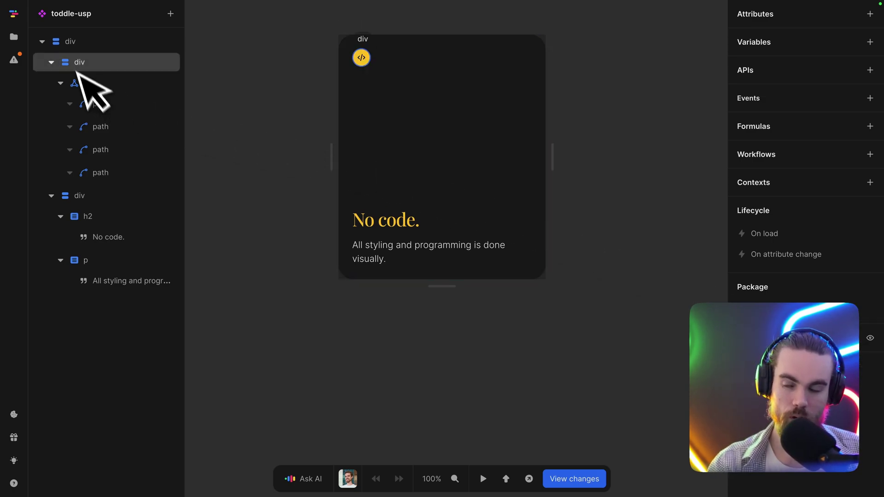
# Delete the unused toddle-usp component from the project
pyautogui.click(14, 37)
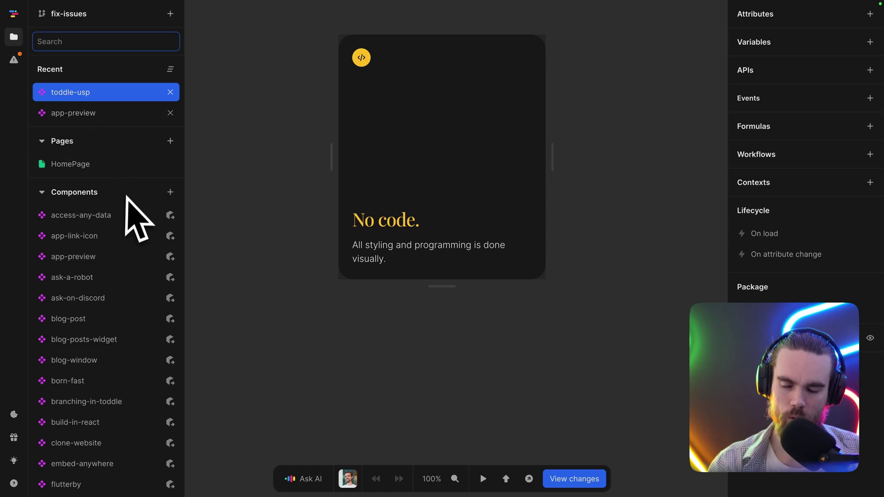
pyautogui.click(236, 156)
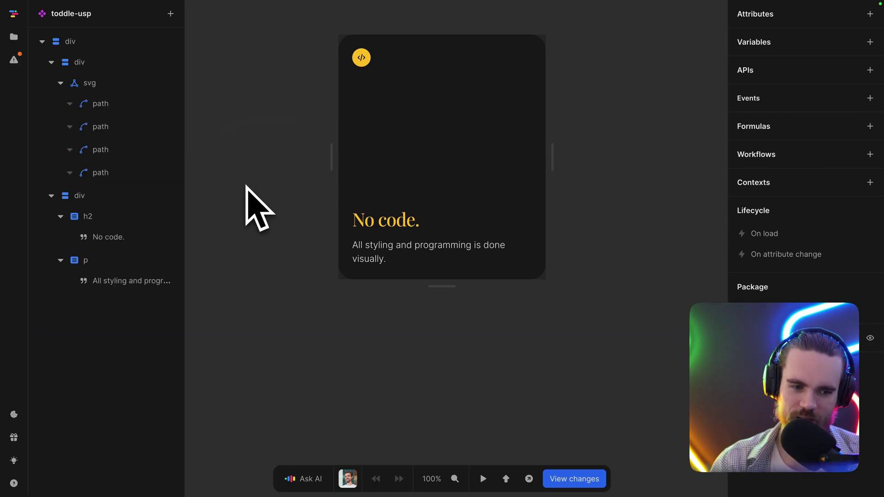
pyautogui.click(13, 37)
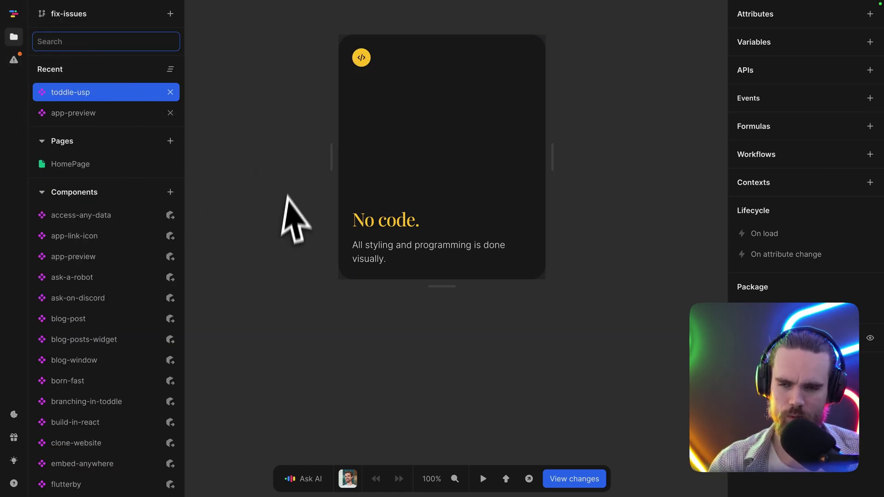
pyautogui.rightClick(92, 92)
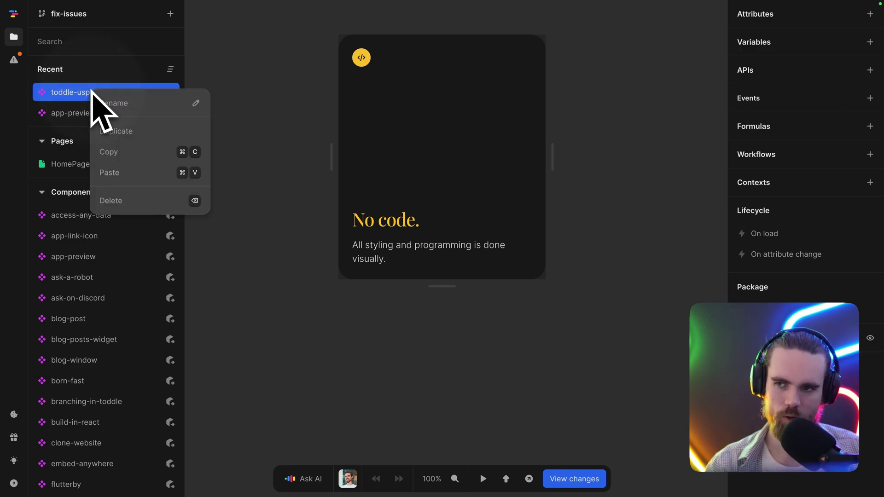
pyautogui.click(152, 200)
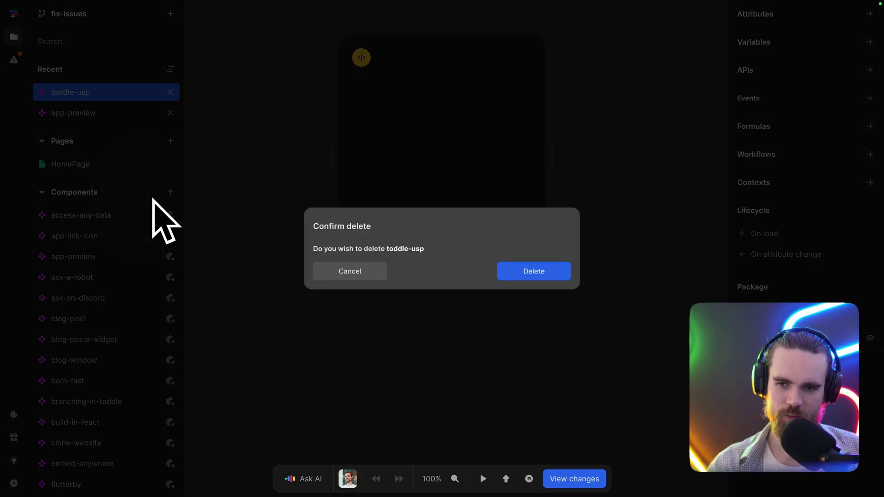
pyautogui.click(546, 276)
# Open the widget component's showLabel variable from its unused-variable issue in the project-wide list, and check its warning
pyautogui.click(14, 59)
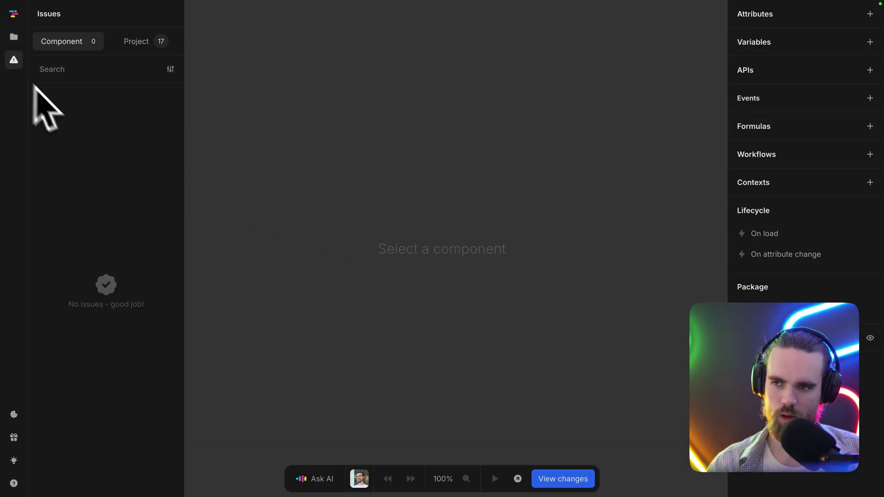
pyautogui.click(133, 44)
pyautogui.click(129, 210)
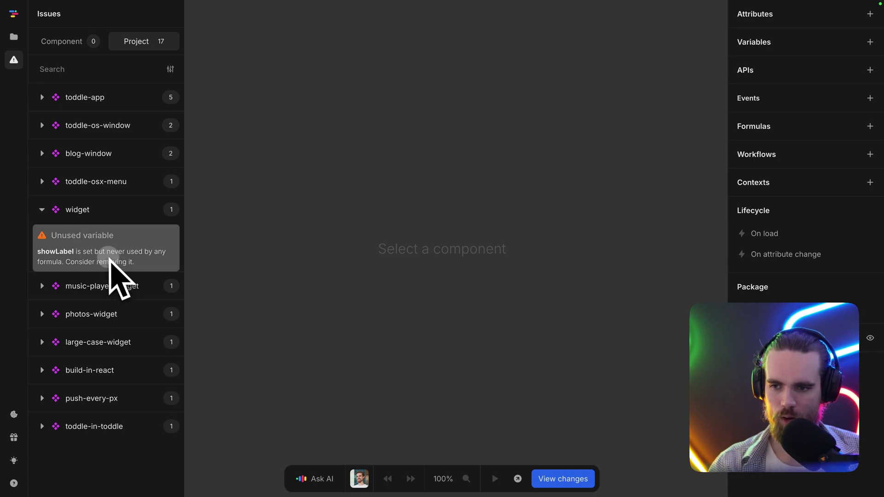
pyautogui.click(117, 260)
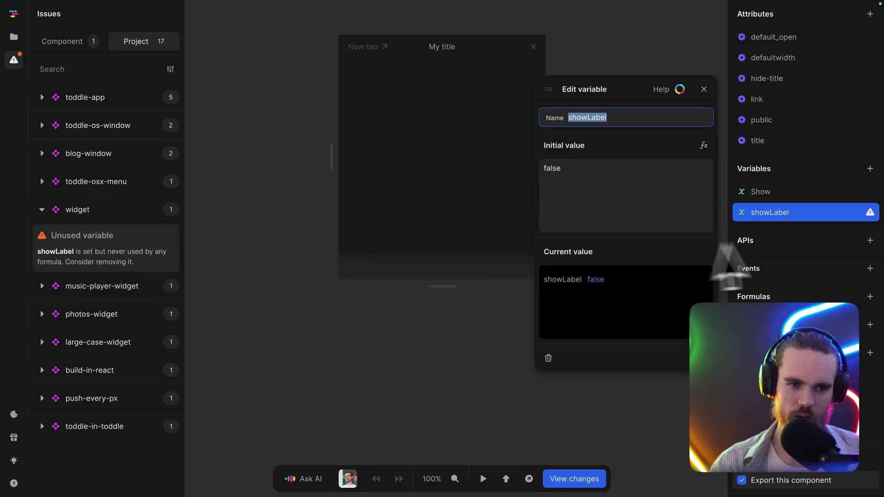
pyautogui.press('Escape')
pyautogui.click(869, 213)
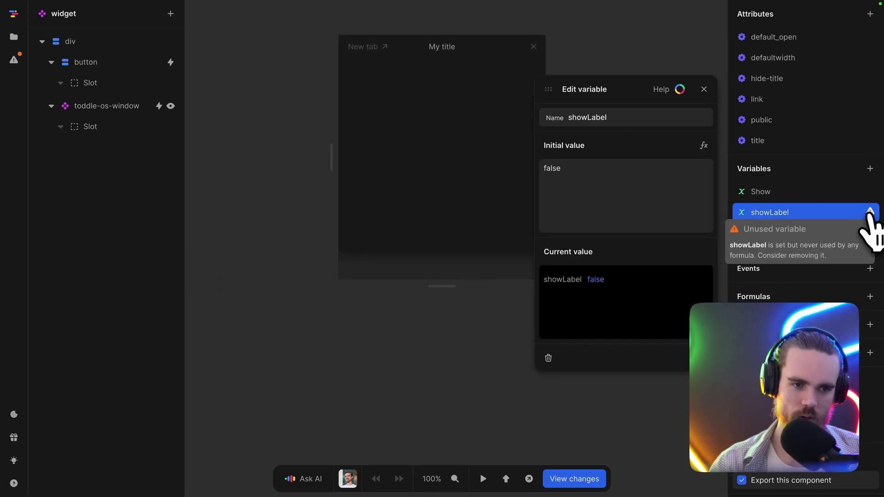
# Try deleting the showLabel variable, check the warning on the widget's button element, and undo the deletion
pyautogui.click(546, 357)
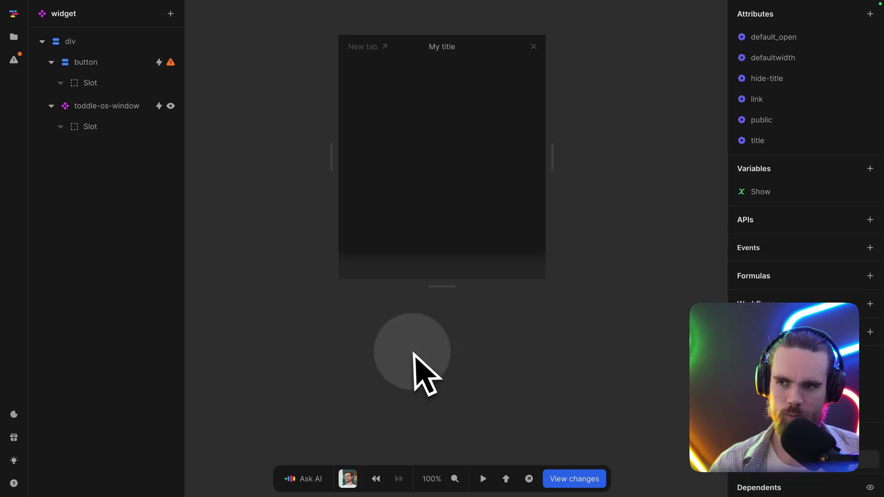
pyautogui.moveTo(175, 65)
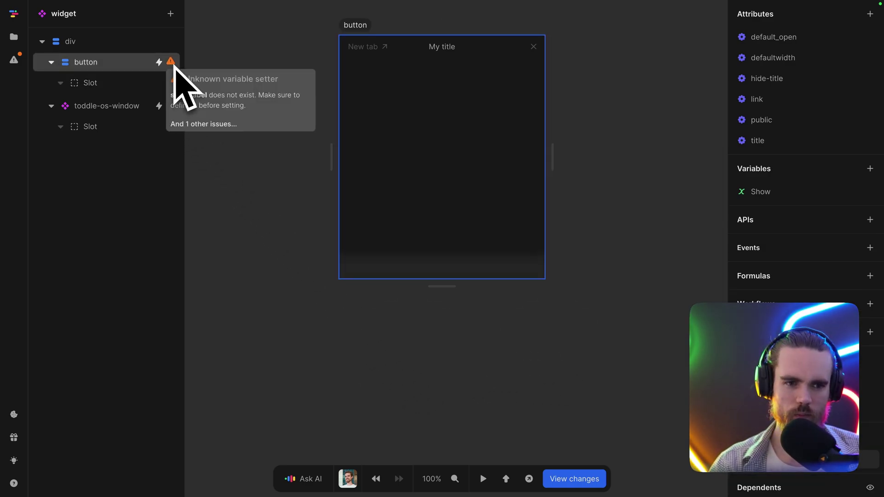
pyautogui.hotkey('ctrl', 'z')
# Review the widget component's unused-variable issue and delete the showLabel variable
pyautogui.moveTo(871, 216)
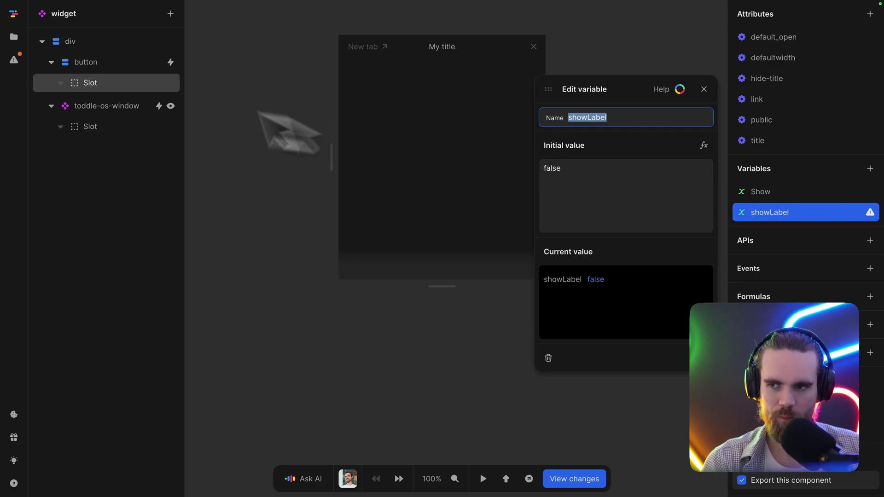
pyautogui.click(14, 60)
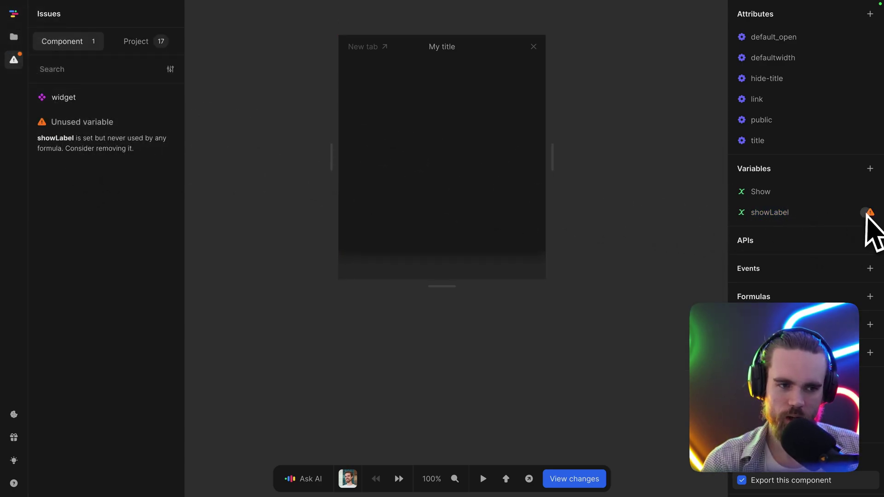
pyautogui.click(868, 214)
pyautogui.click(548, 358)
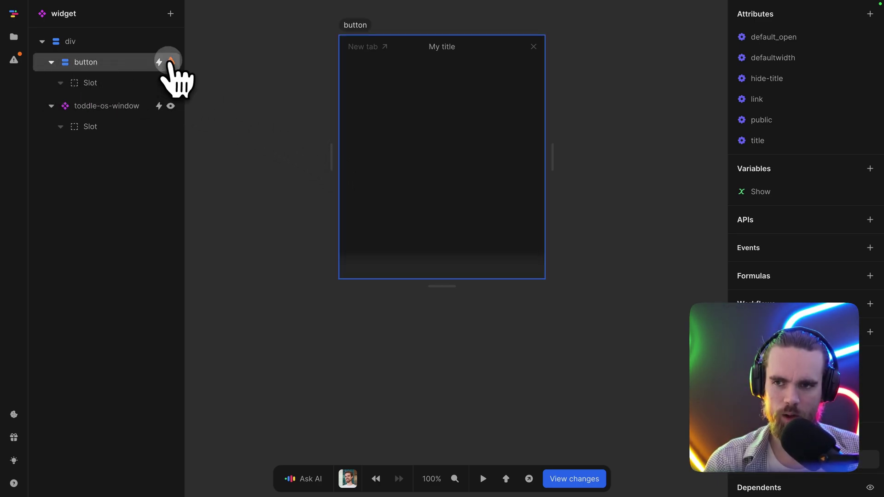
# Delete the button element's mouseout and mouseover events that set the showLabel variable
pyautogui.click(170, 62)
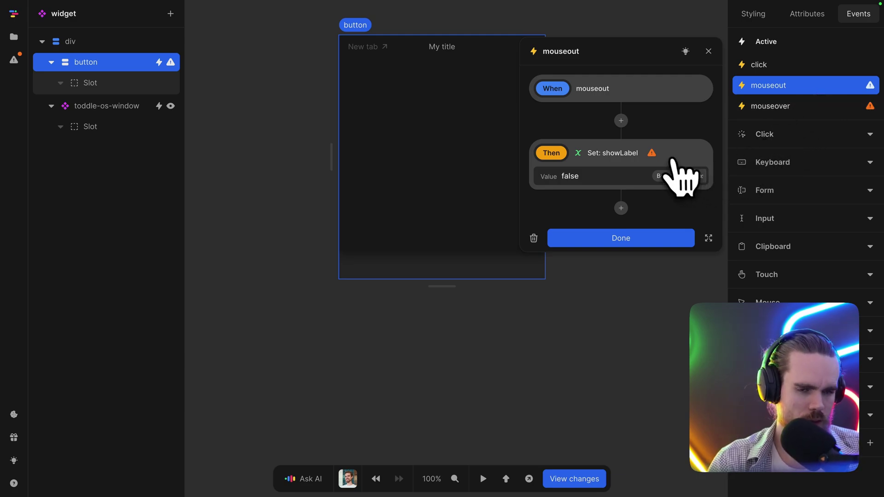
pyautogui.moveTo(653, 154)
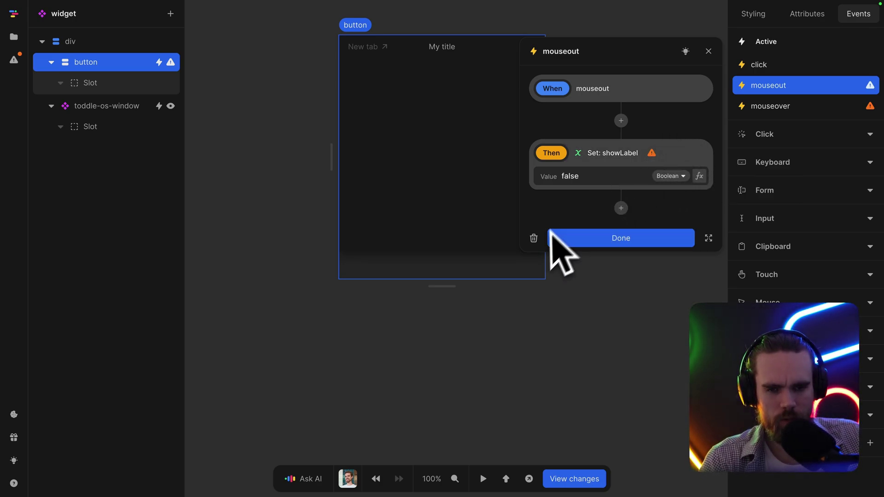
pyautogui.click(534, 238)
pyautogui.click(780, 86)
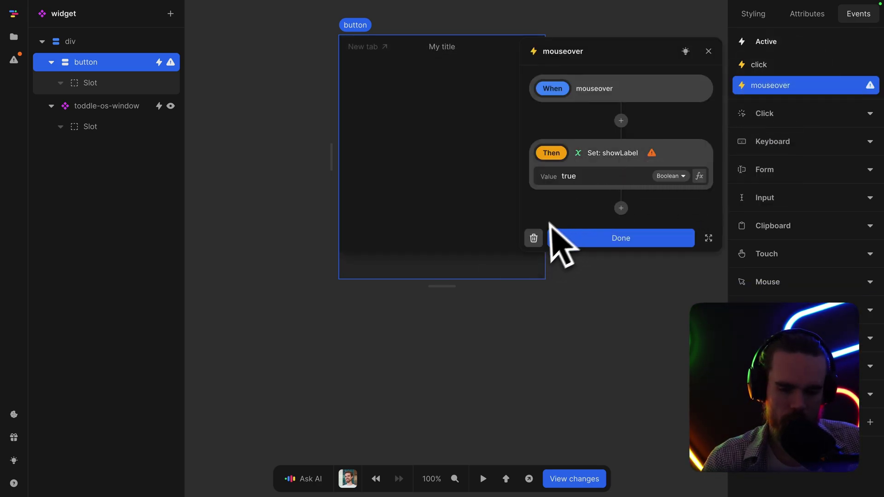
pyautogui.click(535, 238)
pyautogui.click(292, 144)
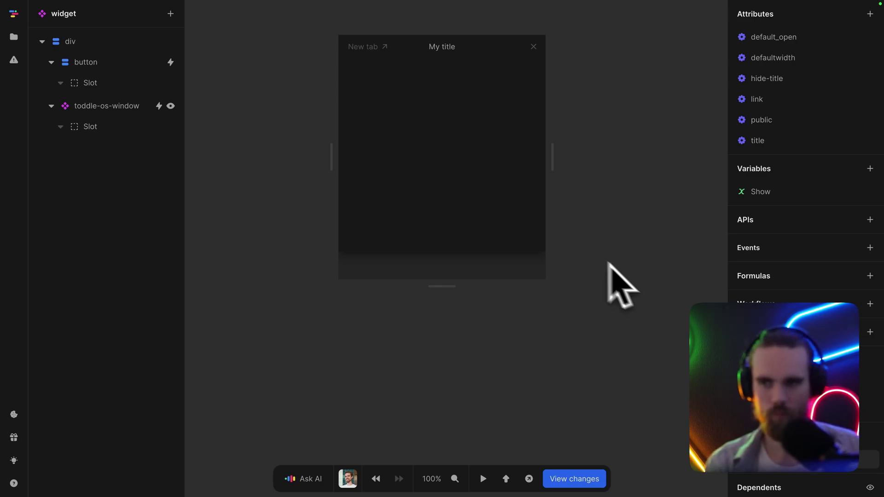
# Review the remaining project-wide issues, including the unknown and unused attribute issues of the toddle-app component
pyautogui.click(14, 60)
pyautogui.click(140, 42)
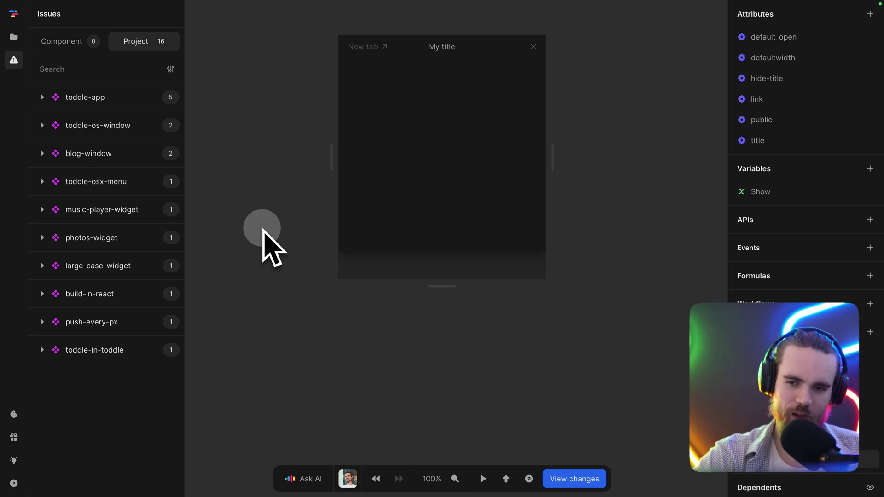
pyautogui.click(262, 230)
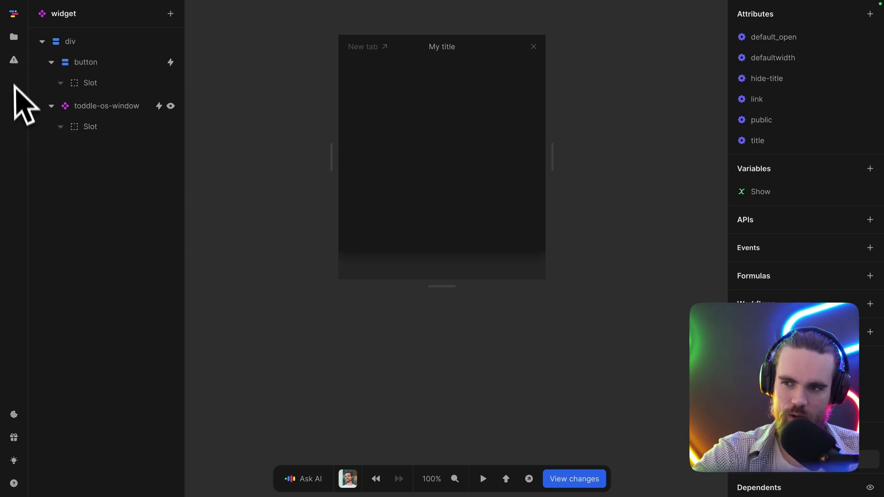
pyautogui.click(14, 60)
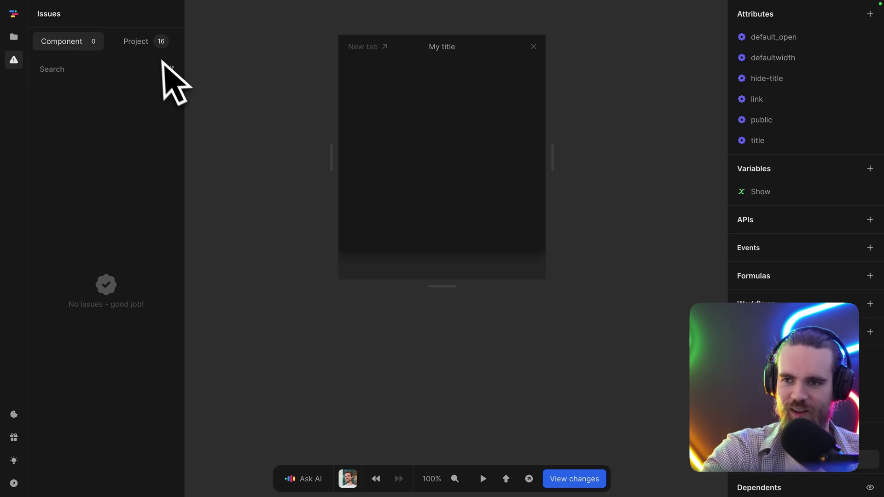
pyautogui.click(152, 46)
pyautogui.click(98, 96)
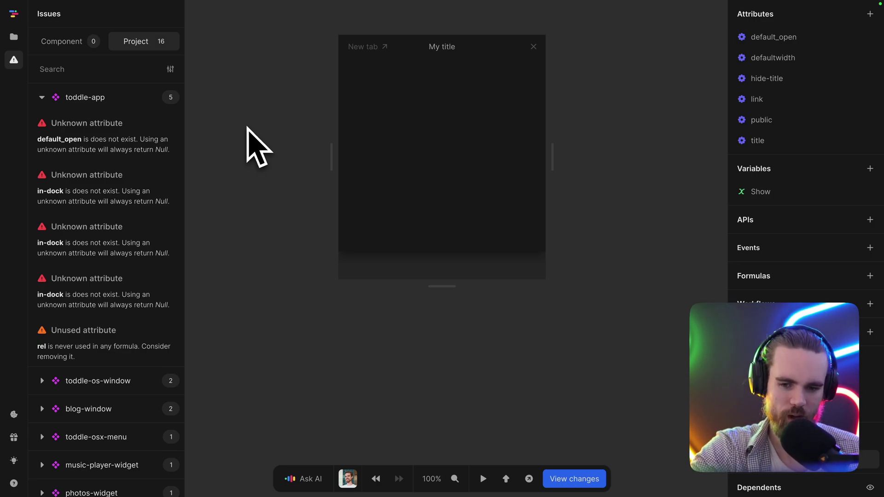
pyautogui.click(248, 127)
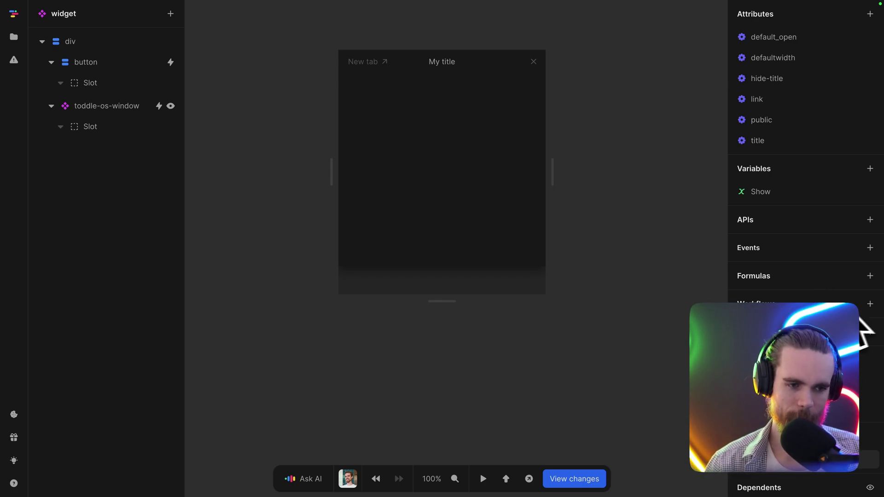
# Add a workflow with a Log to console action to the widget component, and check the component's issues
pyautogui.click(868, 304)
pyautogui.click(622, 176)
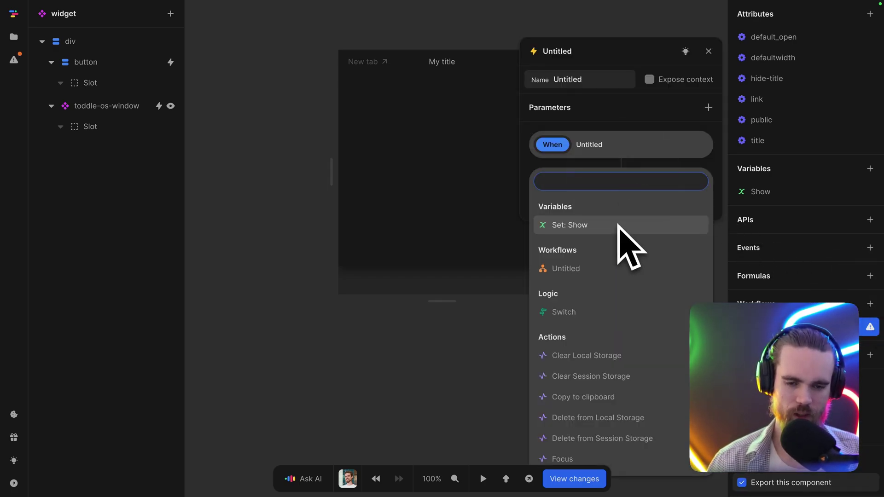
pyautogui.write('log')
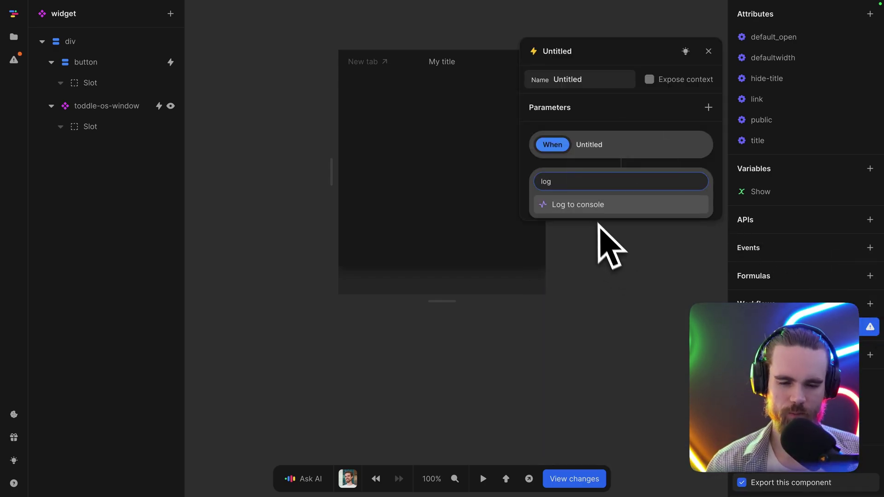
pyautogui.click(591, 208)
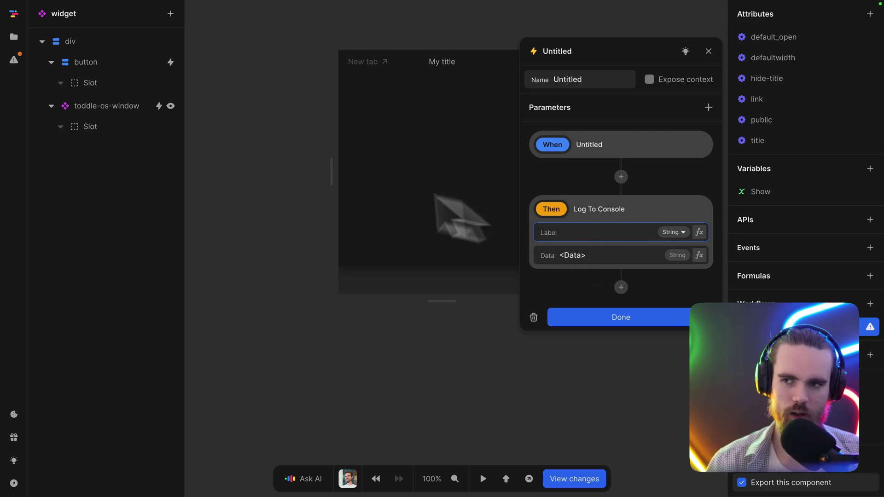
pyautogui.click(14, 61)
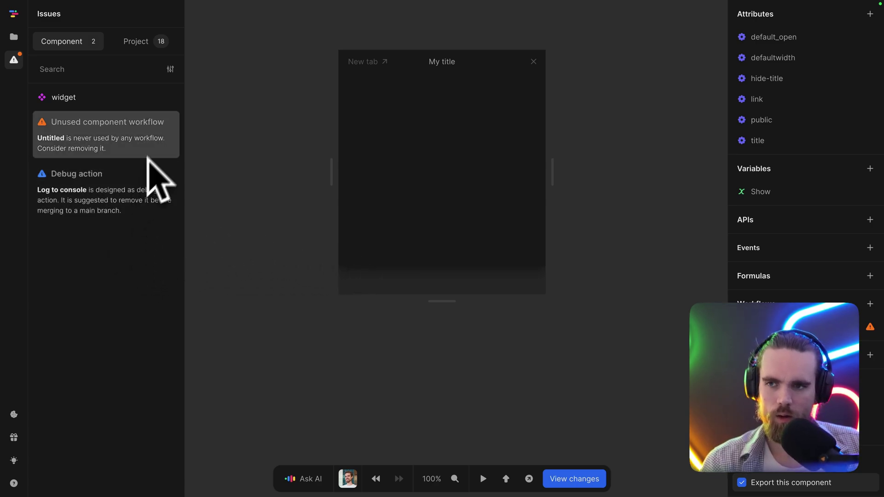
pyautogui.click(631, 172)
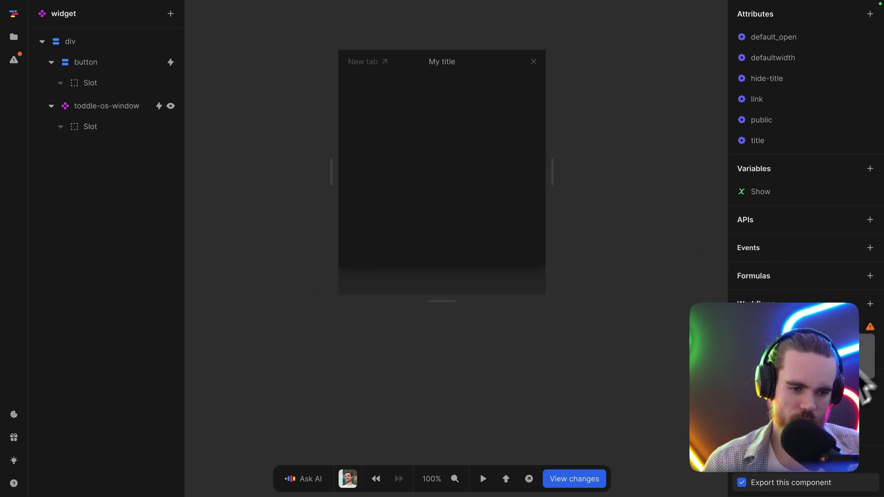
# Delete the unused untitled workflow from the widget component
pyautogui.click(874, 335)
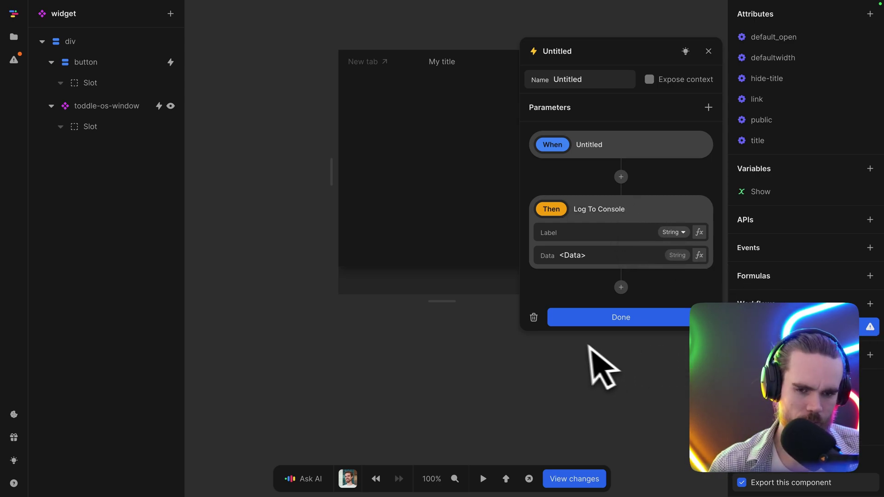
pyautogui.click(534, 318)
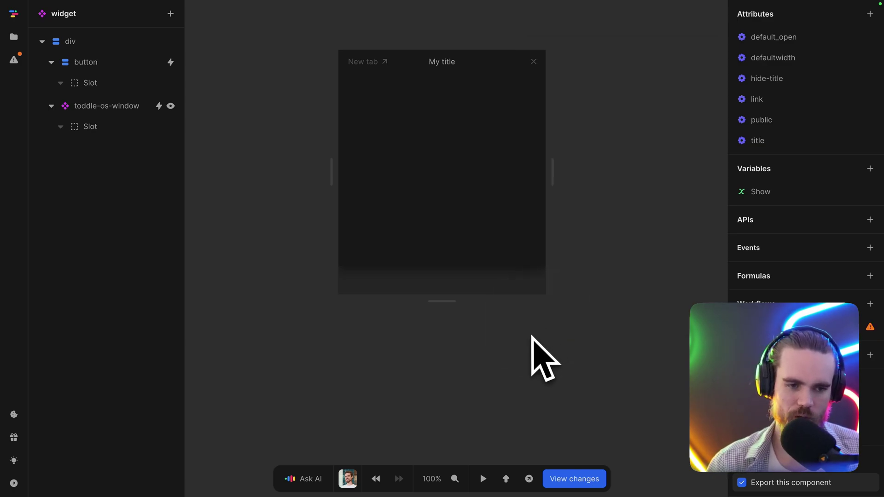
pyautogui.click(534, 208)
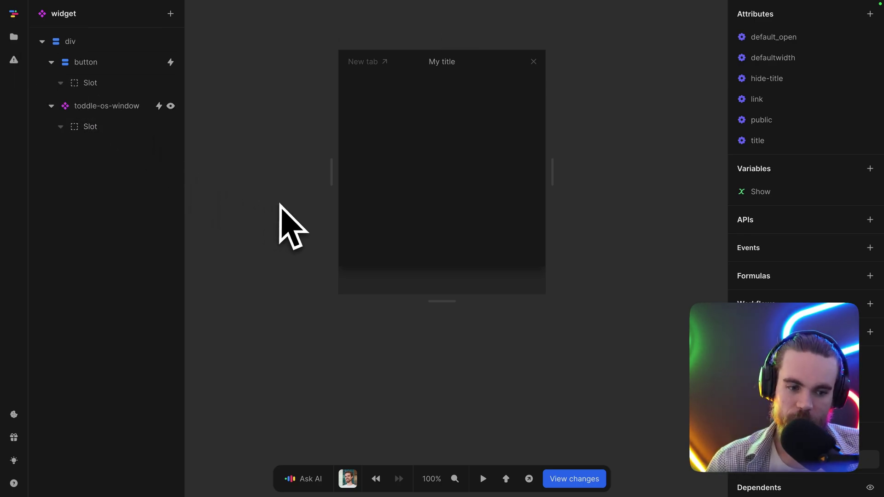
# Check the project-wide issues' filter options, including the available severity levels and issue categories, and close the issues list
pyautogui.click(13, 60)
pyautogui.click(141, 42)
pyautogui.click(170, 69)
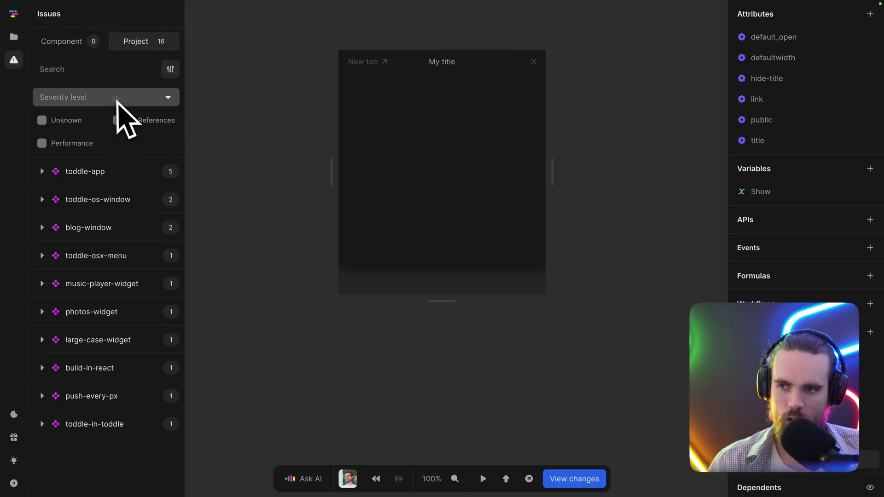
pyautogui.click(74, 98)
pyautogui.click(89, 137)
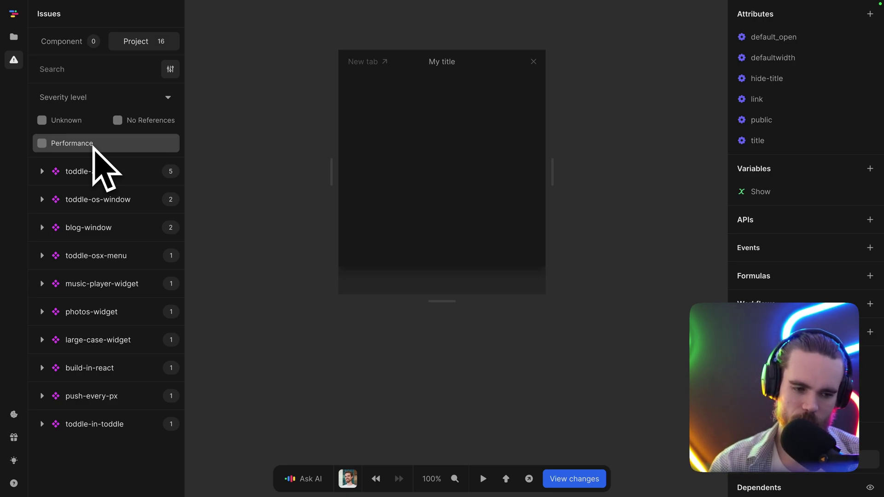
pyautogui.click(230, 181)
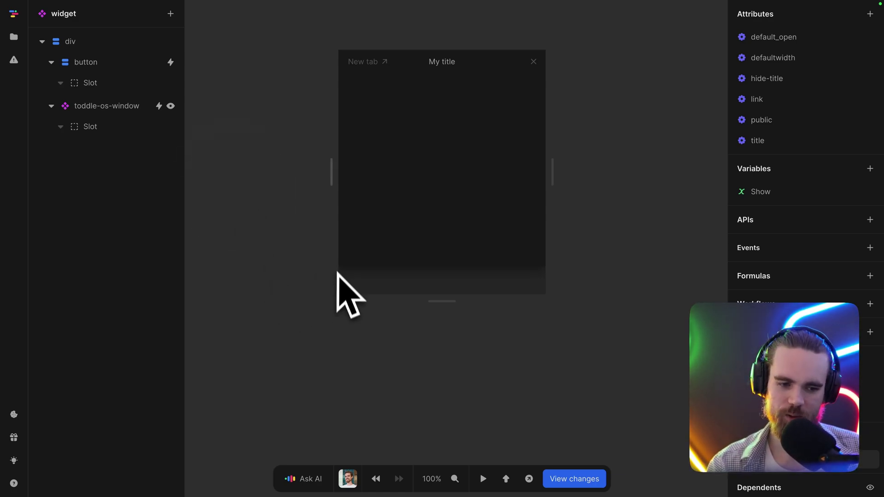
pyautogui.click(333, 377)
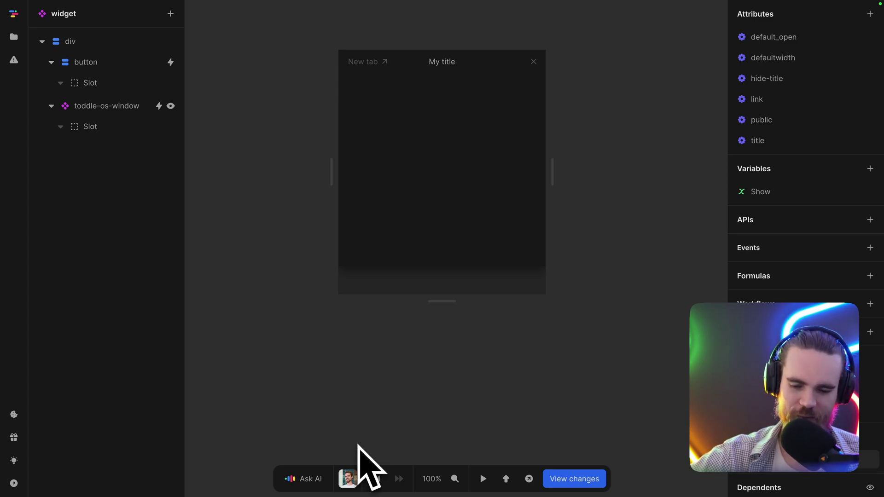
# Reopen the project-wide issues, widen the issues list, and expand the toddle-app component's issues
pyautogui.click(15, 61)
pyautogui.click(136, 41)
pyautogui.moveTo(184, 87); pyautogui.dragTo(246, 87)
pyautogui.click(144, 97)
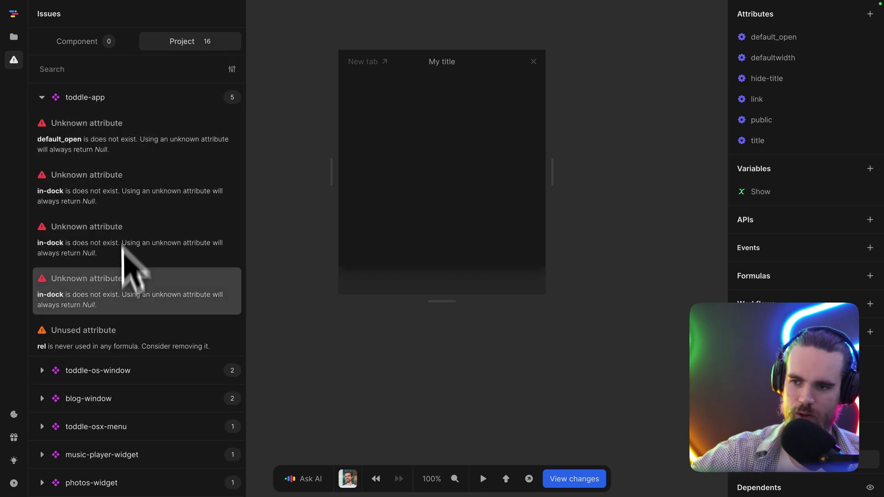
# Review the issues of the toddle-os-window component, collapse them again, and return to the toddle-app issues
pyautogui.click(118, 370)
pyautogui.scroll(-1, 124, 318)
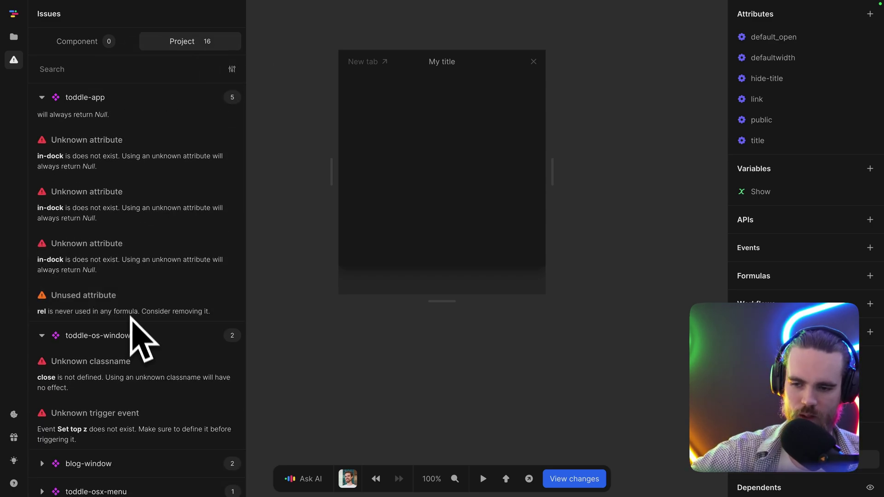
pyautogui.click(121, 334)
pyautogui.scroll(1, 121, 334)
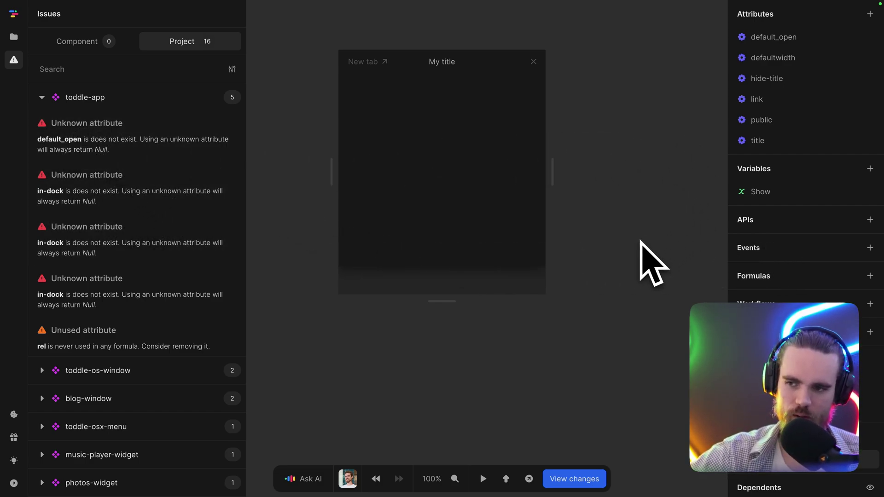
# Follow toddle-app's default_open unknown attribute issue to the Show variable, inspect its initial value formula, and close the formula
pyautogui.click(177, 156)
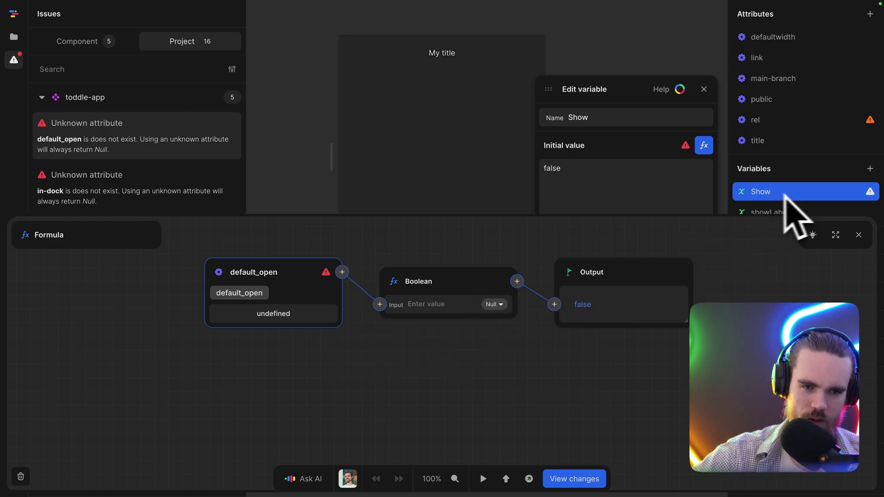
pyautogui.click(405, 288)
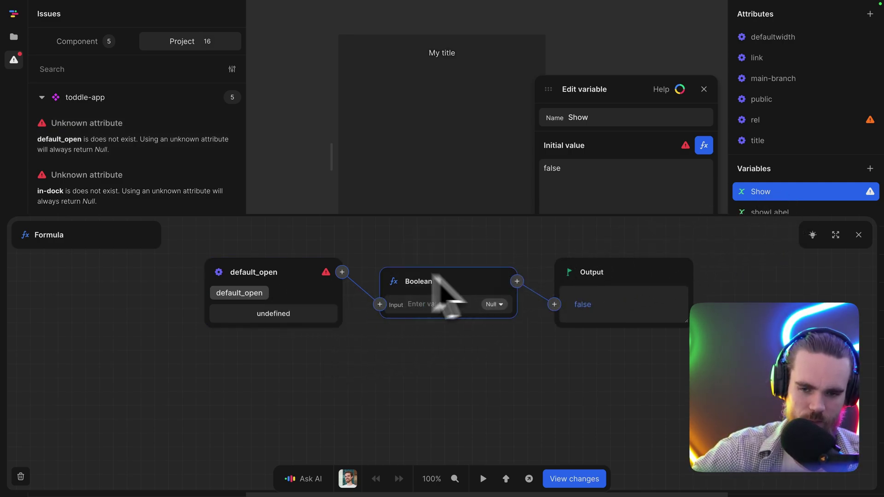
pyautogui.click(318, 286)
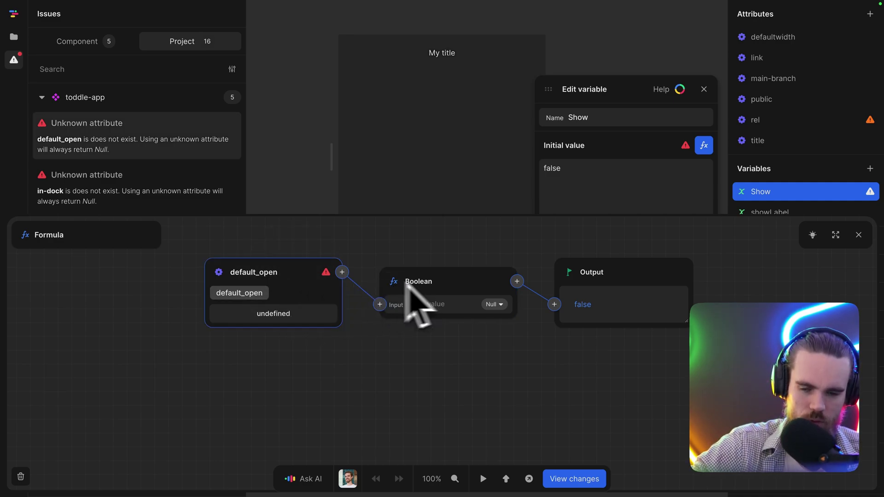
pyautogui.click(428, 287)
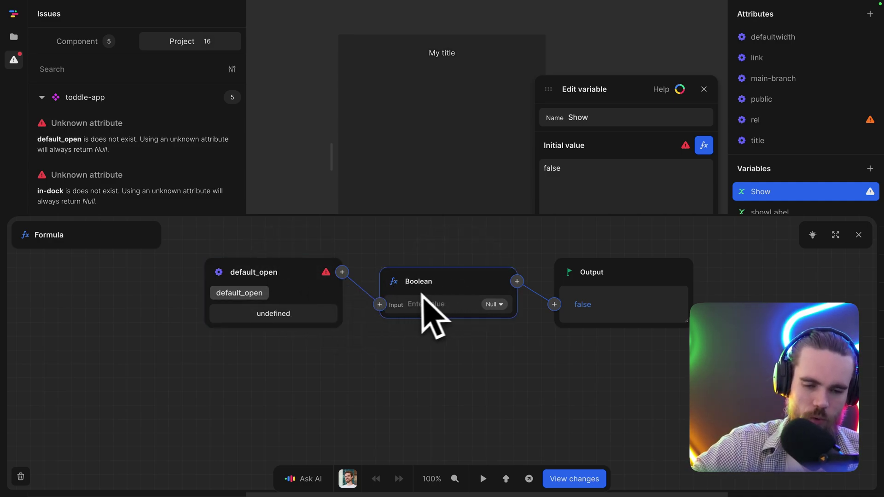
pyautogui.click(859, 235)
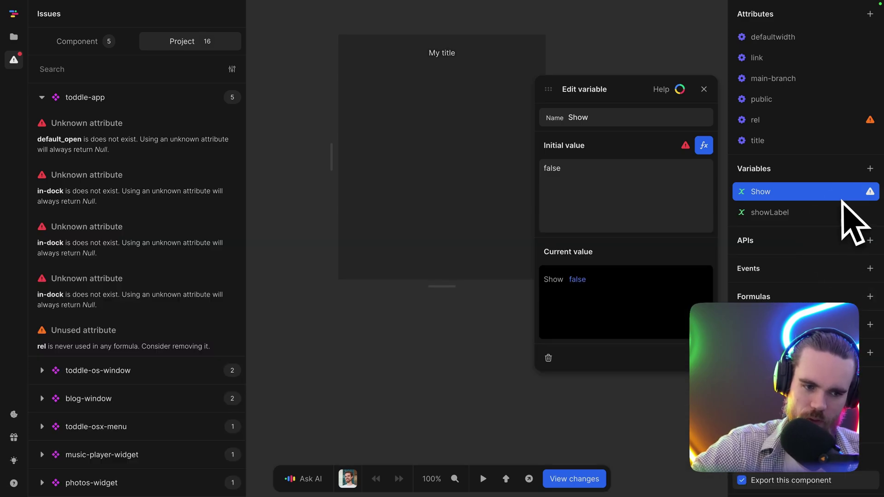